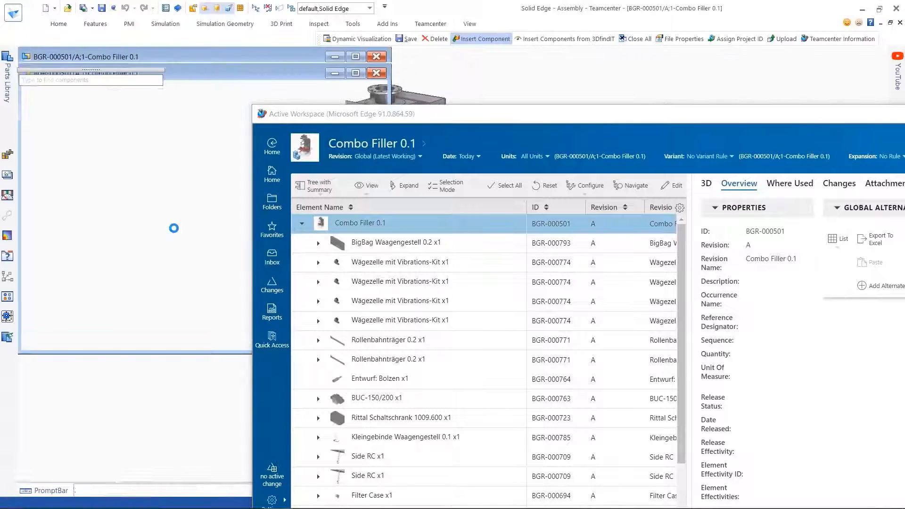
- Open Dynamic Visualization for the Combo Filler assembly and add the AA-Material and AA-Supplier columns to its document list
left_click(261, 179)
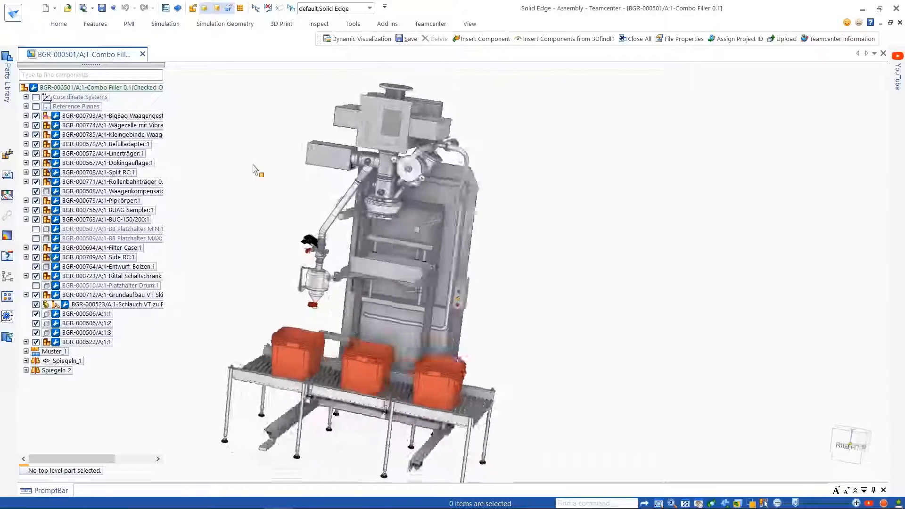
left_click(319, 24)
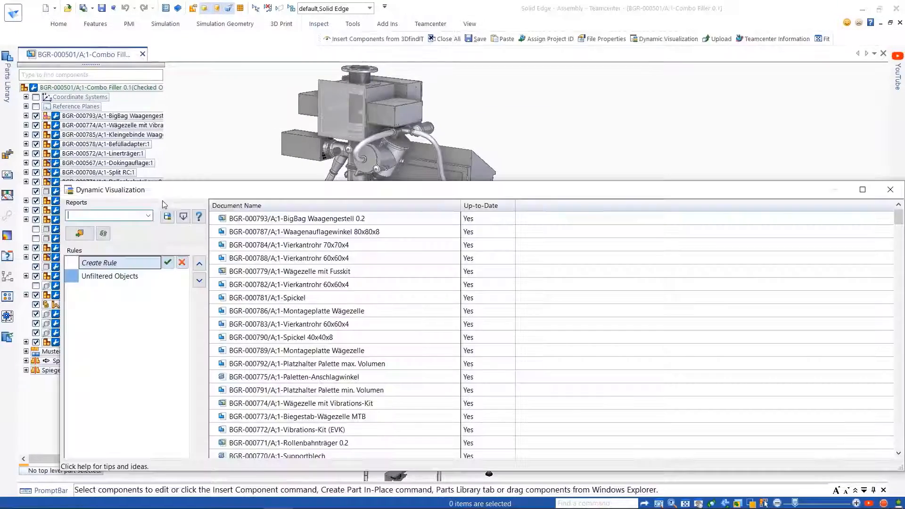
right_click(482, 207)
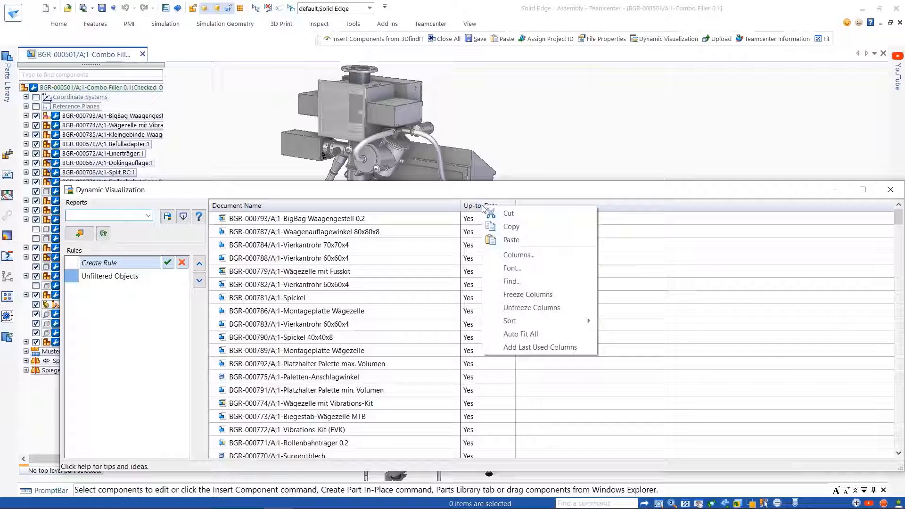
left_click(524, 253)
left_click_drag(425, 353, 434, 255)
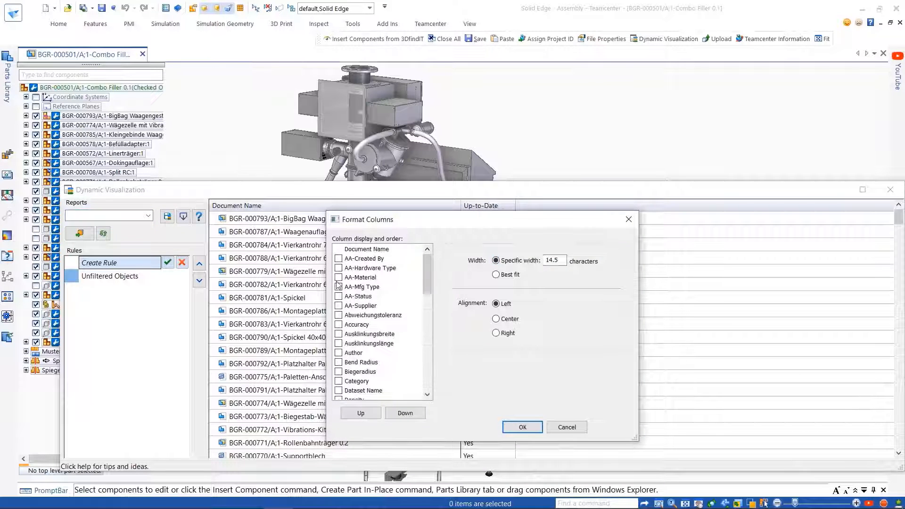
left_click(520, 431)
- Filter the document list by AA-Supplier so that only IMI and MOVET parts are included
left_click(532, 206)
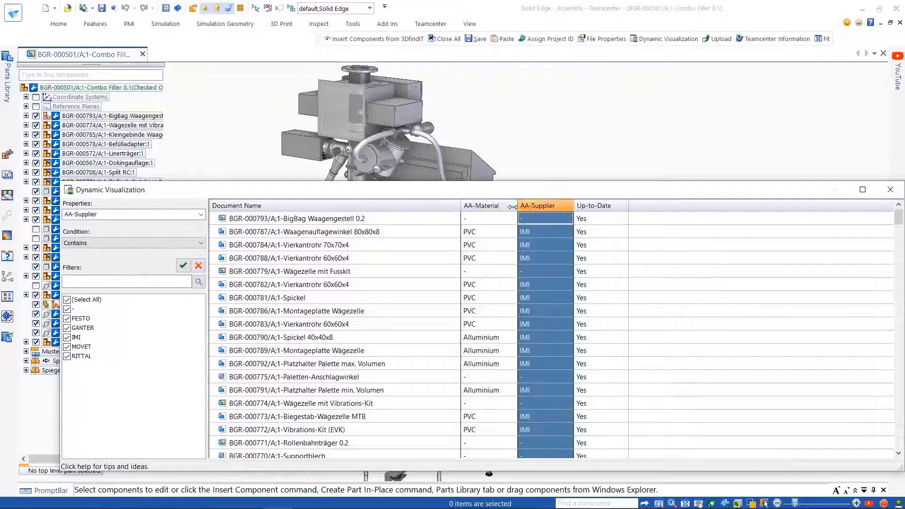
left_click(67, 300)
left_click(67, 337)
left_click(67, 347)
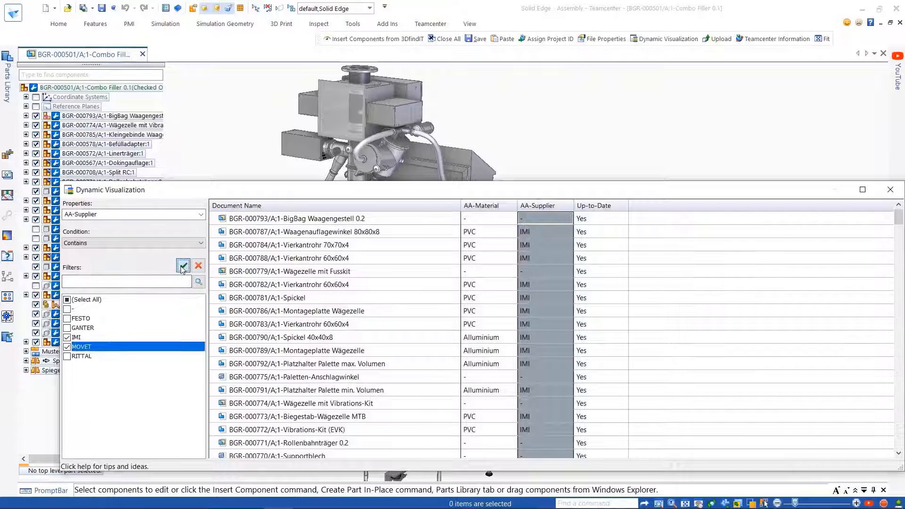
left_click(183, 266)
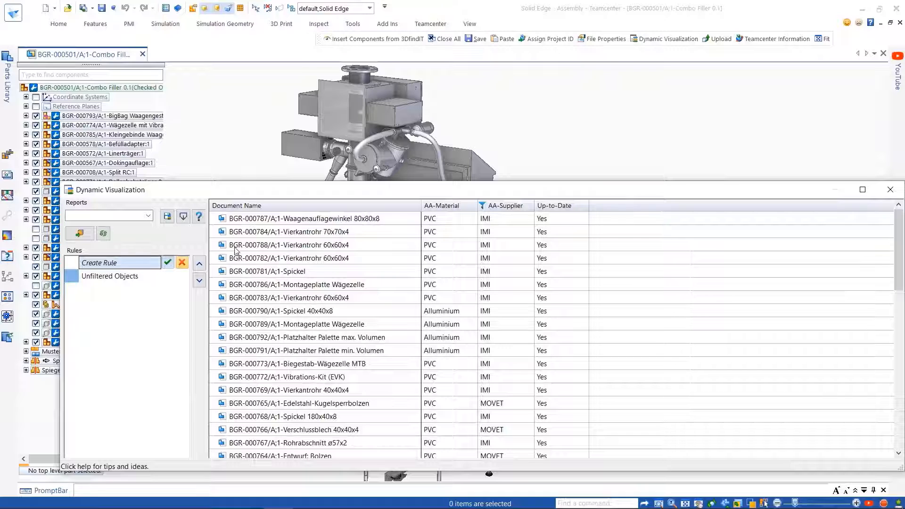
- Filter AA-Material to PVC only and accept the combined supplier and material filters as a new rule
left_click(441, 207)
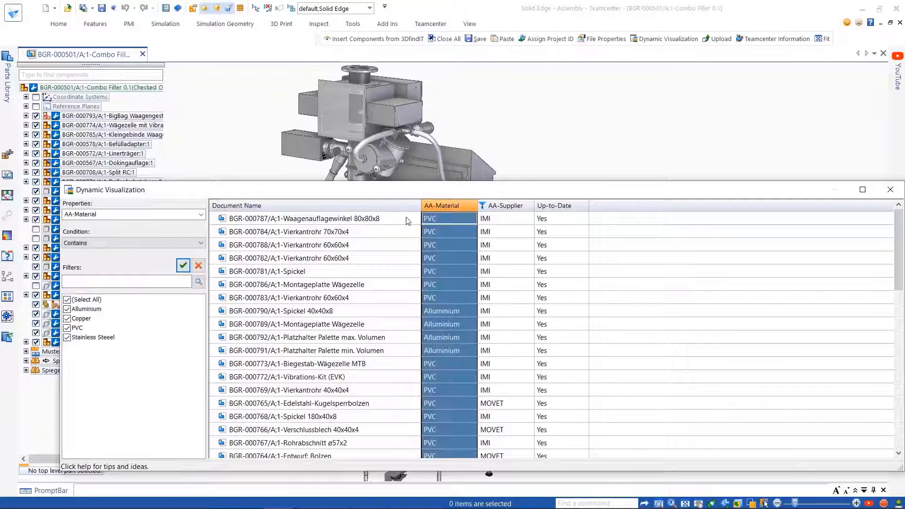
left_click(67, 300)
left_click(67, 328)
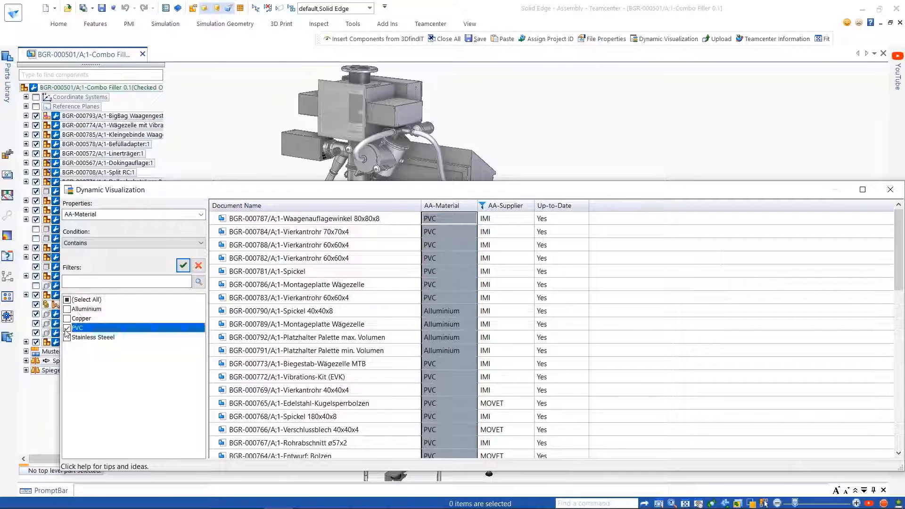
left_click(183, 266)
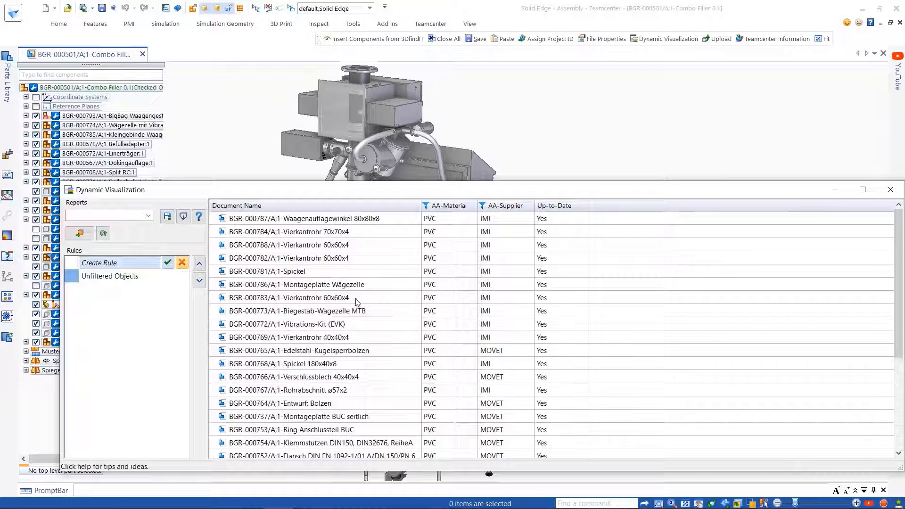
scroll(358, 302, "down", 4)
scroll(358, 305, "up", 4)
left_click(167, 263)
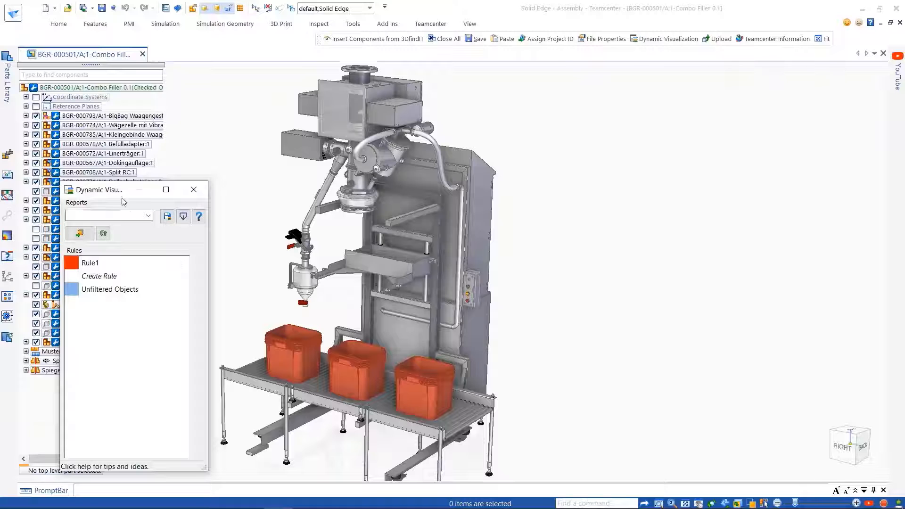
- Check the parts matching the red supplier and material rule in color on the model, and switch the coloring off again
left_click_drag(115, 196, 714, 168)
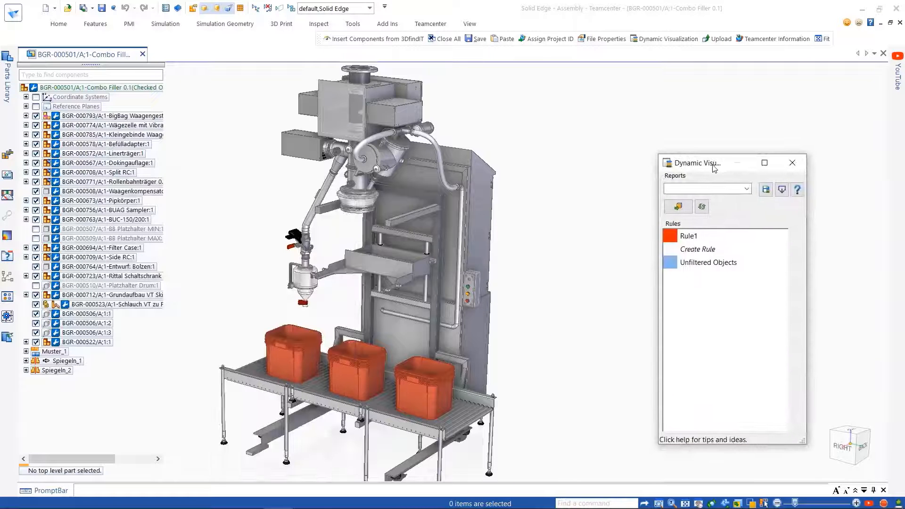
left_click(677, 206)
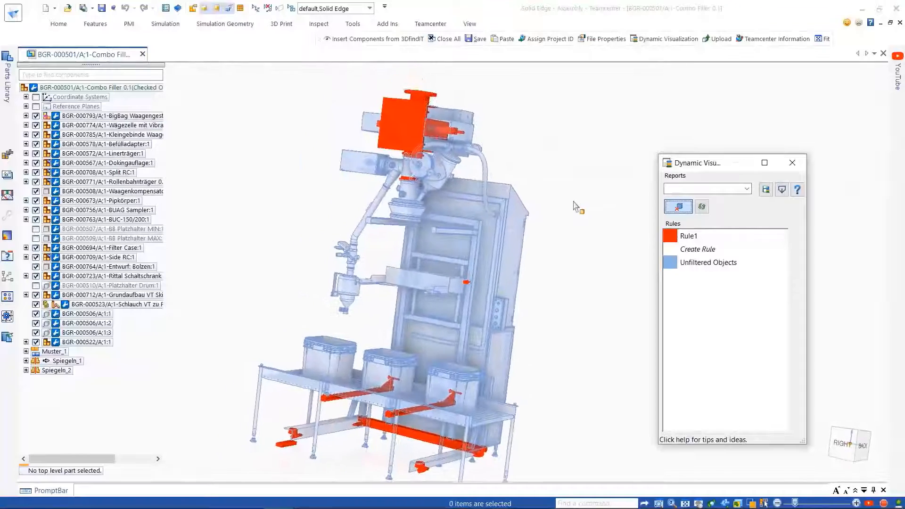
left_click(678, 206)
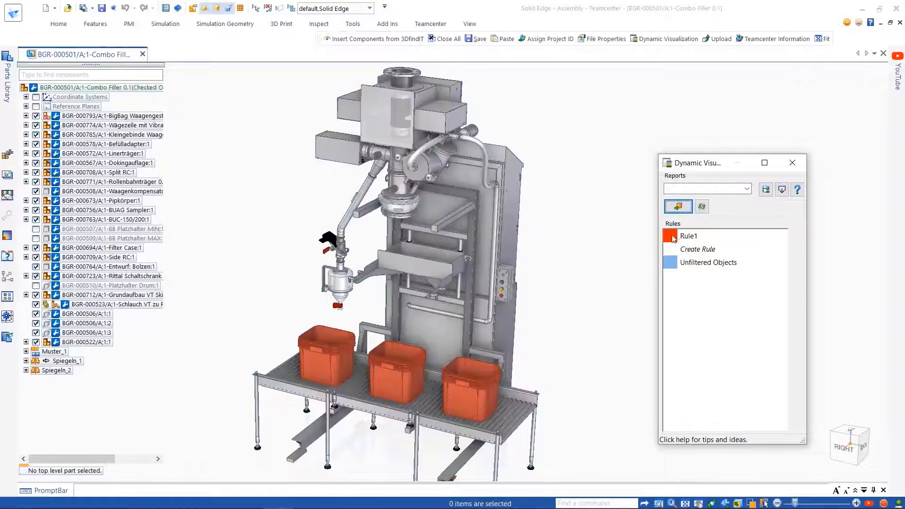
- Save the rule set as a report named IMI MOVET PVC Report and start a new blank report
left_click(688, 236)
left_click(567, 239)
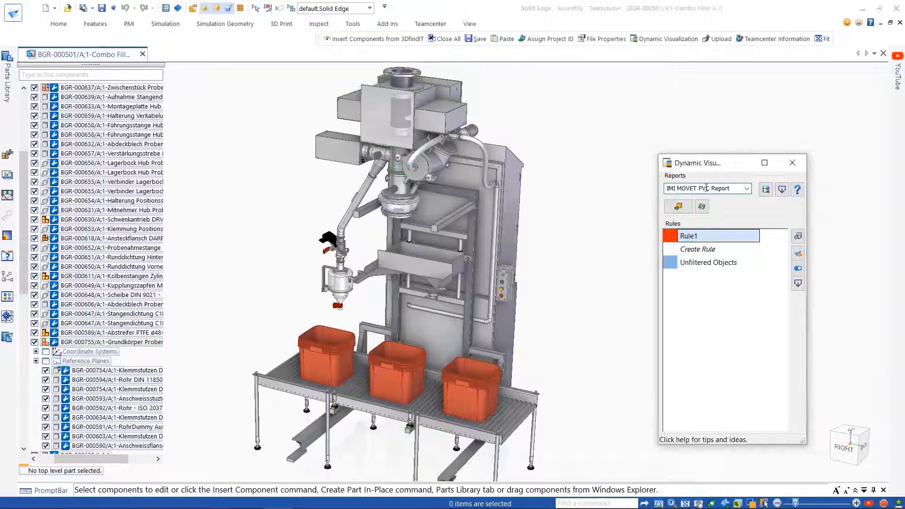
left_click(766, 191)
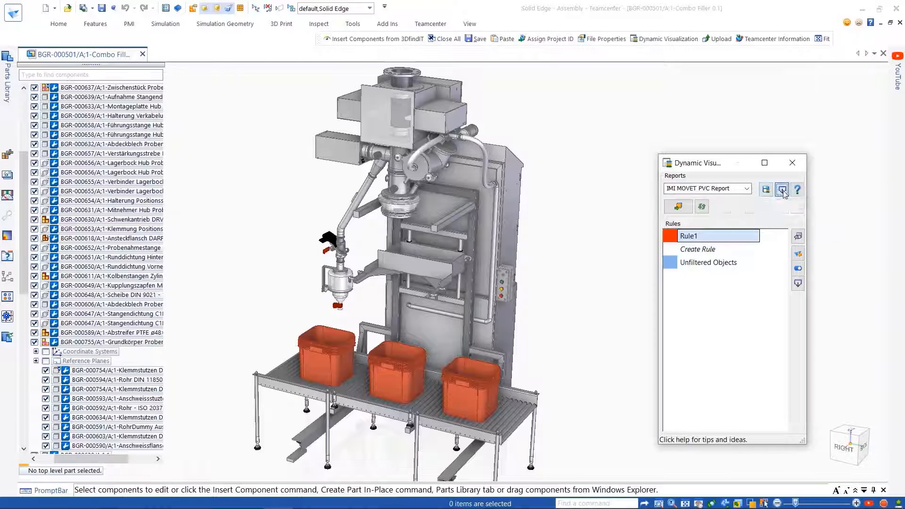
left_click(766, 207)
key("Return")
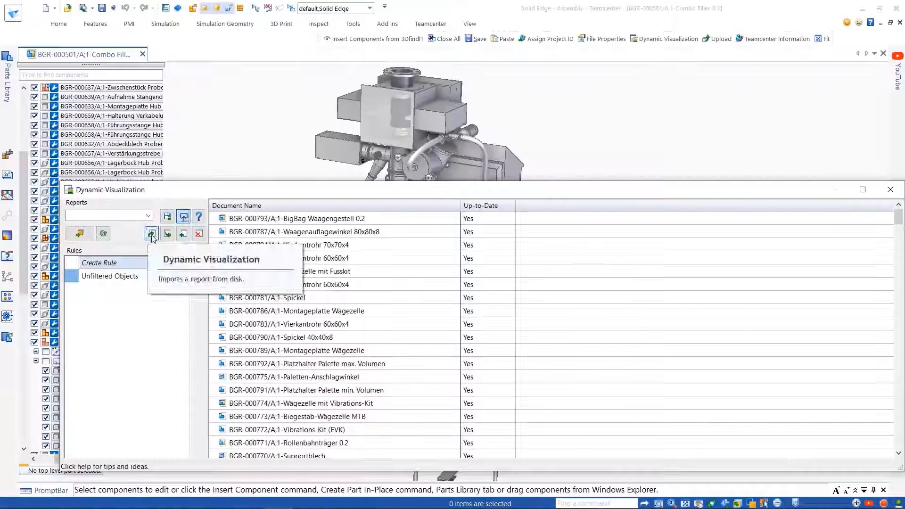
- Import the report file Owned By Report.dvrpt and color the model by its rules
left_click(152, 237)
left_click(331, 115)
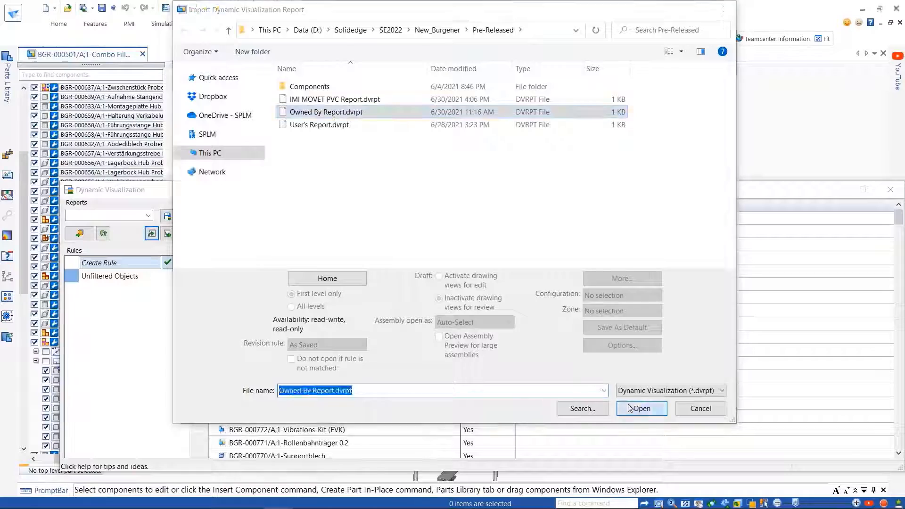
left_click(636, 407)
left_click_drag(118, 189, 728, 139)
left_click(690, 183)
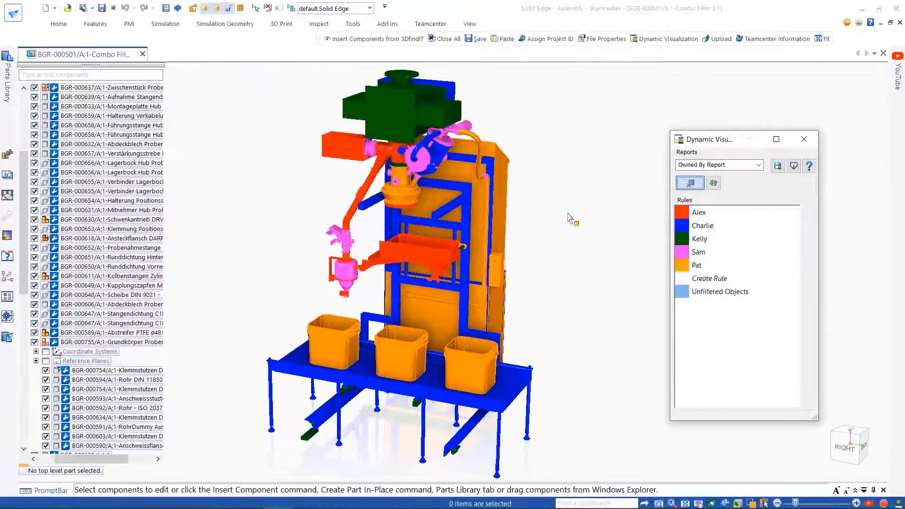
- Edit the orange owner rule and filter its AA-Status to Work In Progress only
double_click(680, 265)
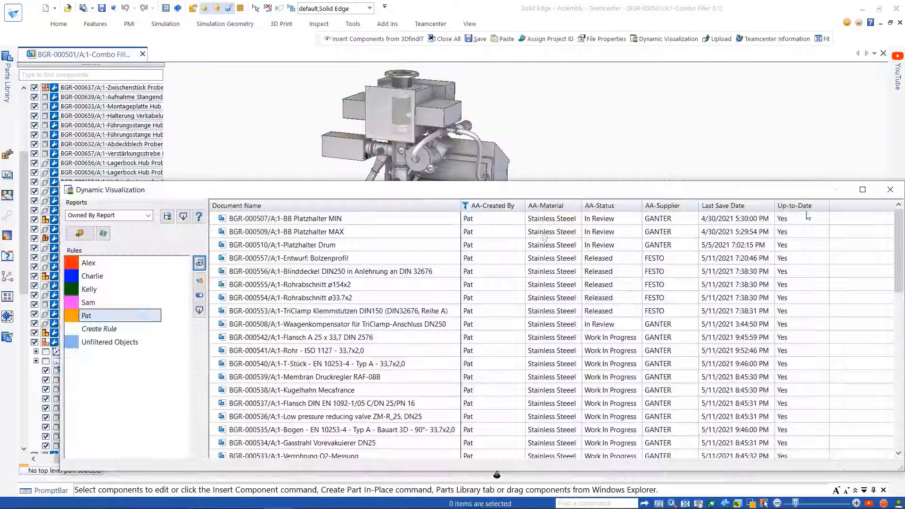
left_click(609, 206)
left_click(66, 299)
left_click(73, 329)
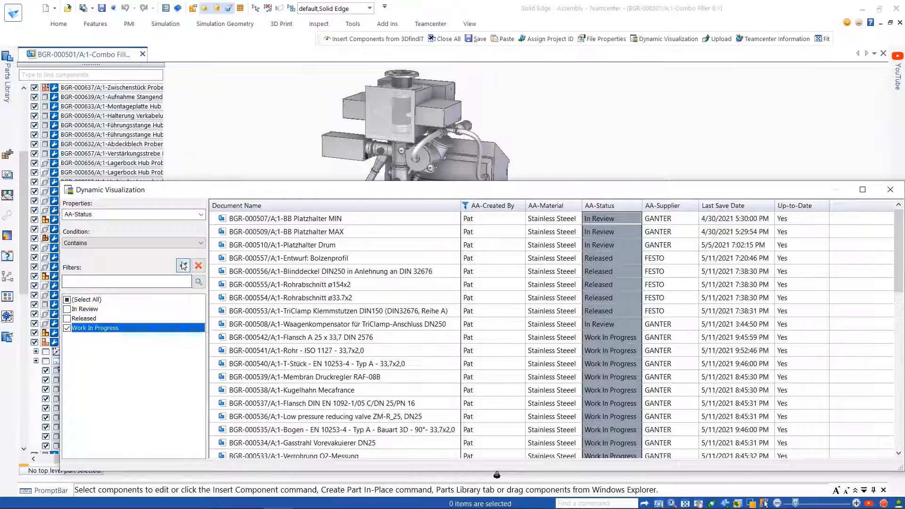
left_click(183, 264)
- Restrict the orange owner rule to documents last saved after an earlier calendar date and save the rule
left_click(705, 206)
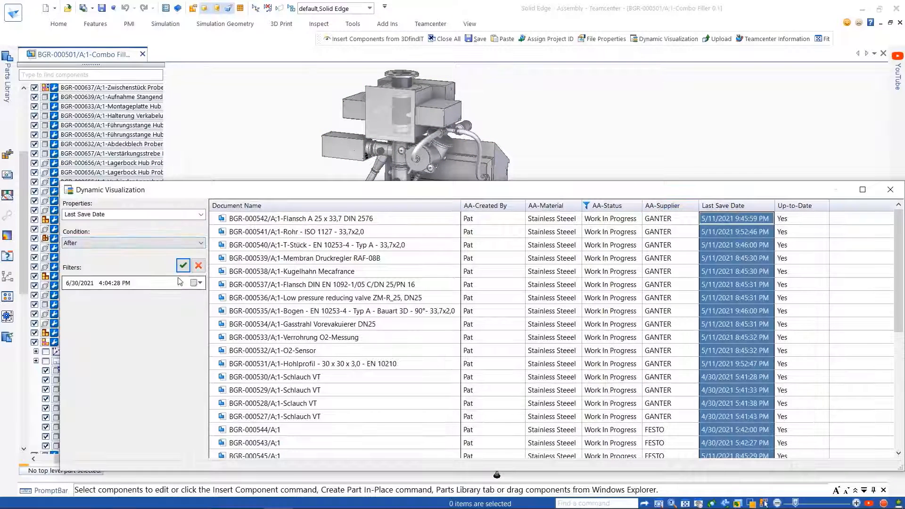
left_click(200, 283)
left_click(128, 326)
left_click(183, 266)
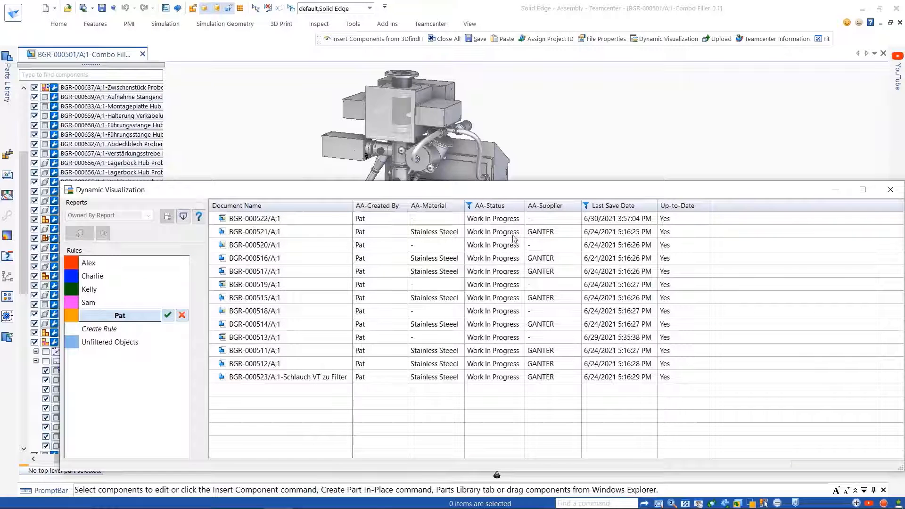
left_click(168, 315)
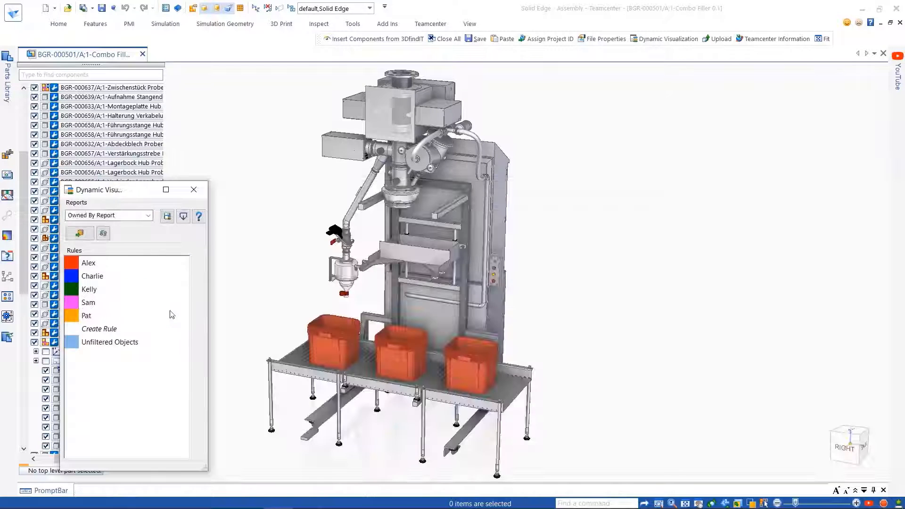
- Examine the model colored by the updated Owned By Report rules, and turn the coloring off again
left_click_drag(106, 195, 704, 129)
left_click(679, 168)
middle_click_drag(601, 178, 567, 191)
left_click(679, 168)
- Select the orange owner rule's components and open the push-button box assembly BGR-000522 for editing
left_click(674, 251)
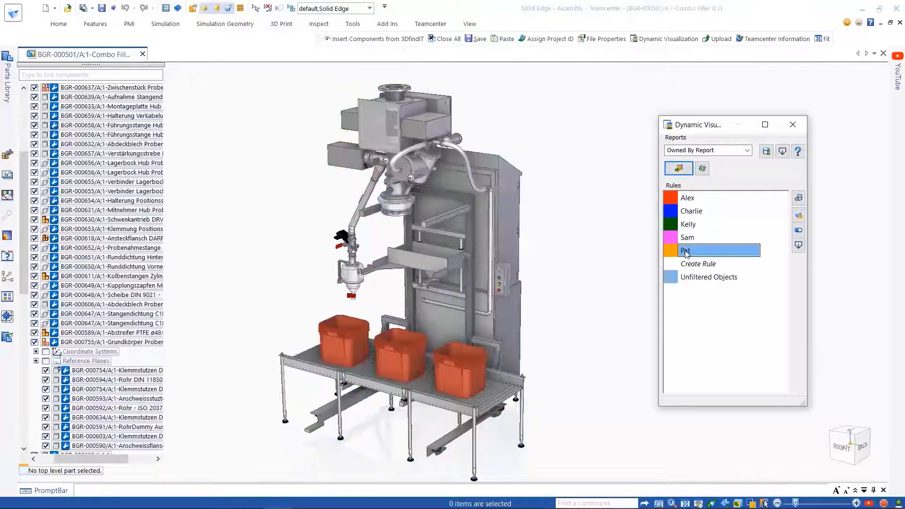
scroll(159, 333, "down", 3)
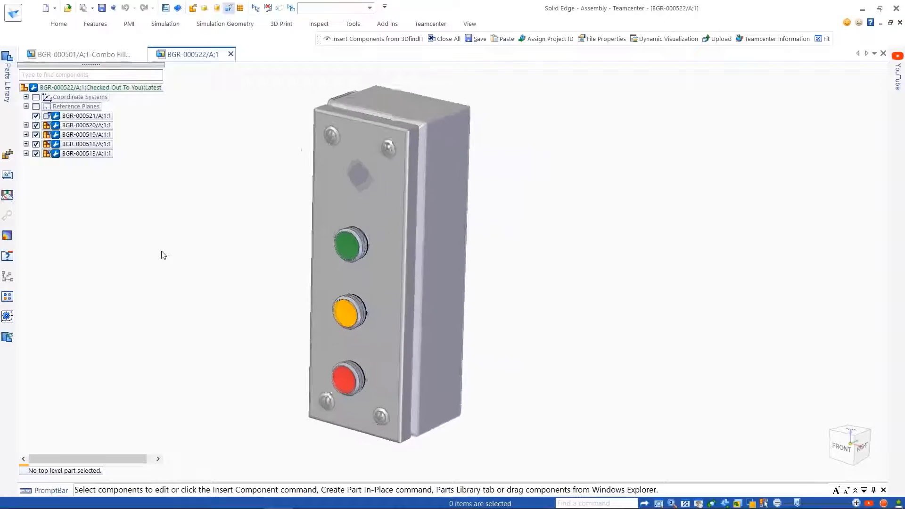
- Start inserting a component from the 3DfindIT catalog and search it for part 3SU1051-6AA50-0AA0
left_click(60, 25)
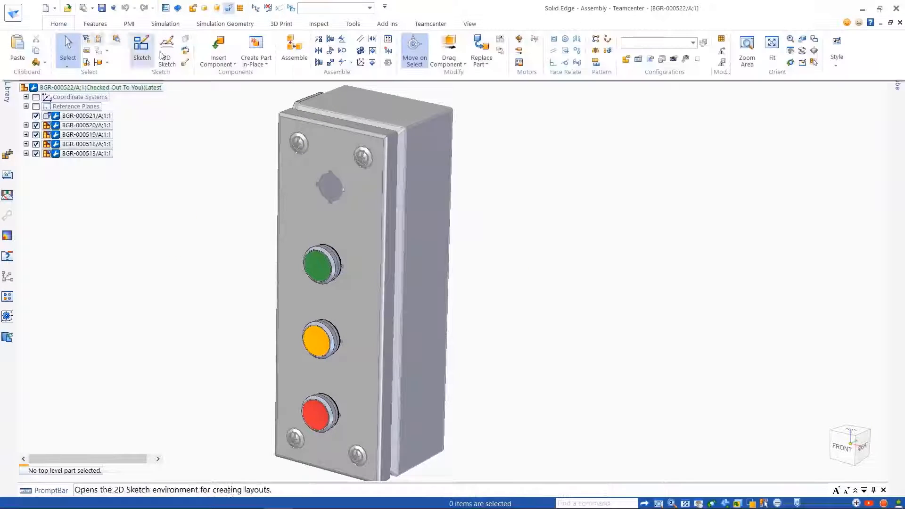
left_click(220, 61)
left_click(245, 118)
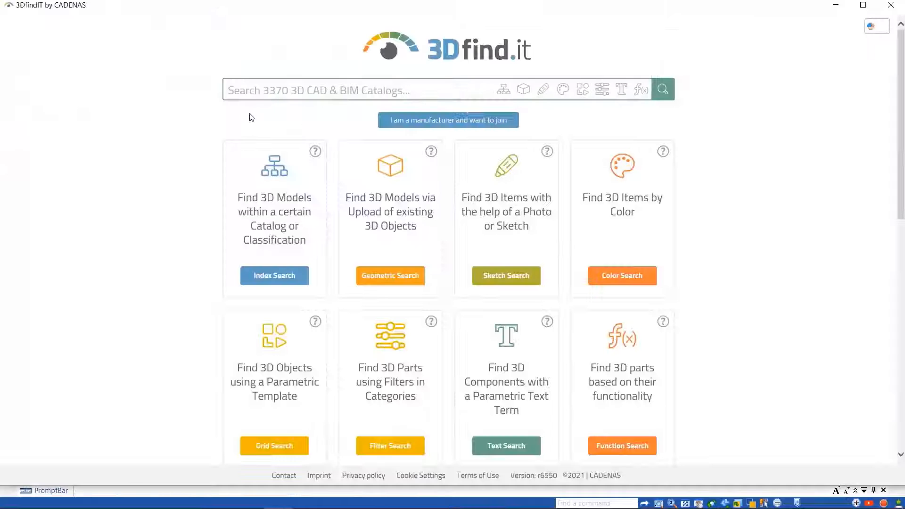
left_click(667, 94)
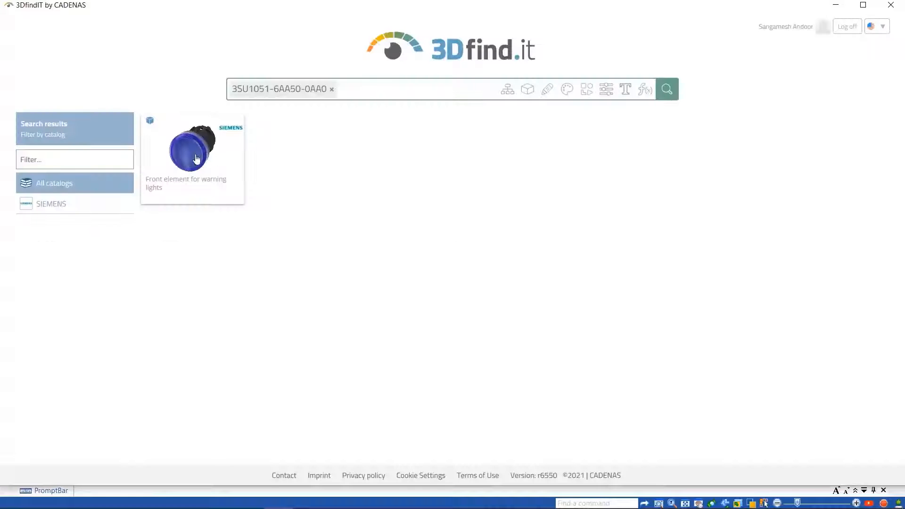
- Open the Siemens front element for warning lights, inspect its 3D preview, and send the part to Solid Edge 2022
left_click(196, 158)
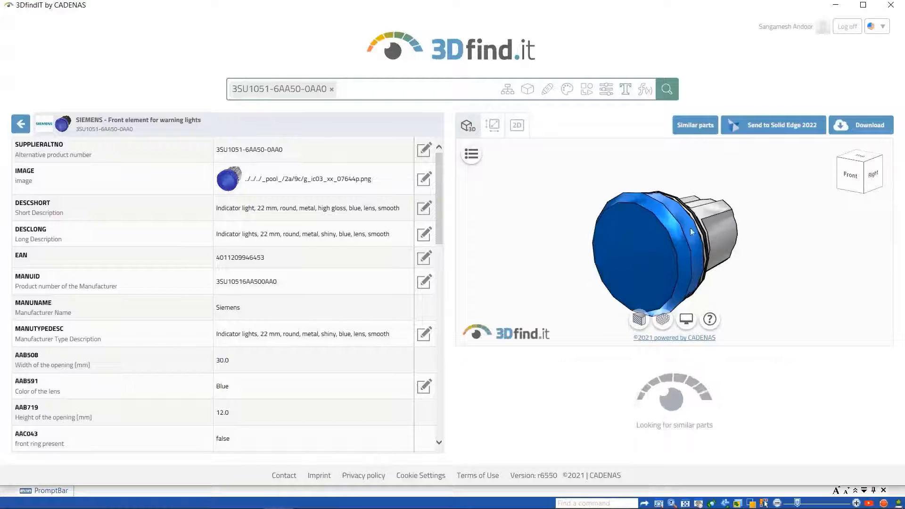
left_click_drag(697, 246, 704, 227)
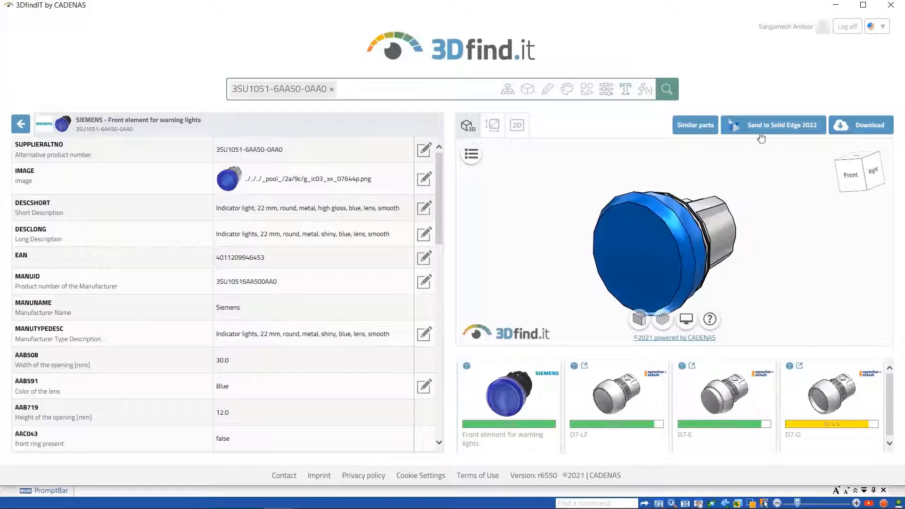
left_click(764, 128)
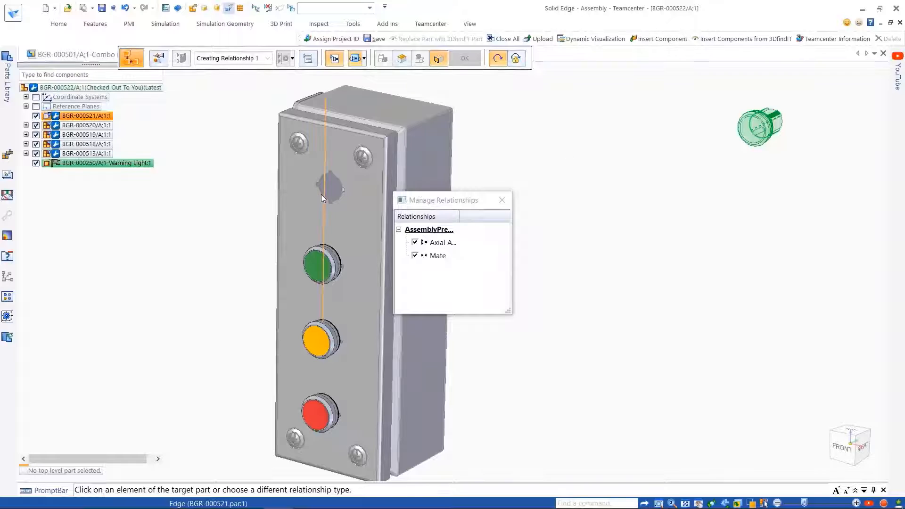
- Place the blue warning light in the empty hole above the green button using the axial align and mate relationships
left_click(323, 191)
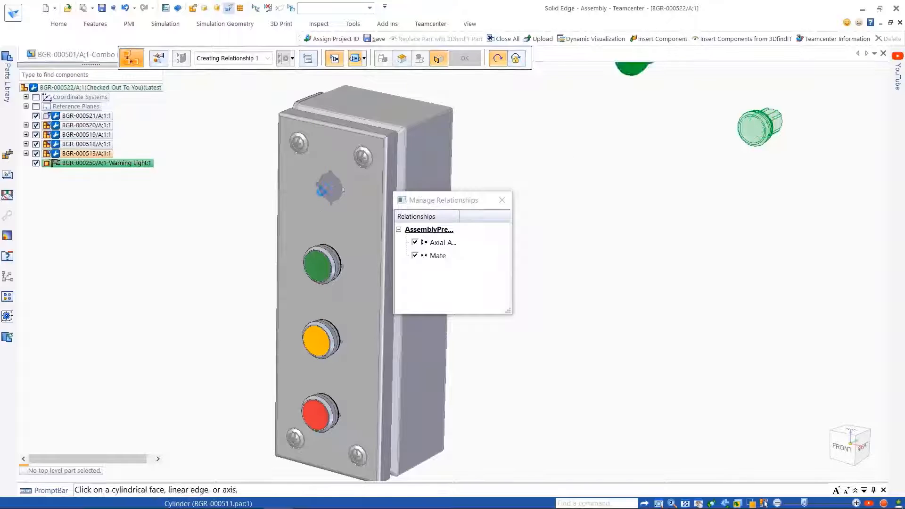
left_click(337, 211)
key("Escape")
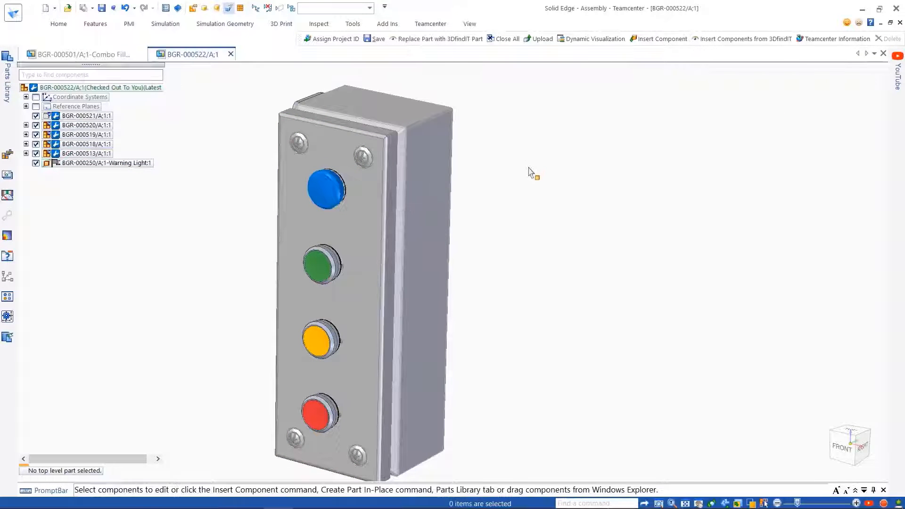
- Assign the push-button box assembly BGR-000522 to projects BGR-250A and BGR-576H, and save it
left_click(431, 23)
left_click(528, 53)
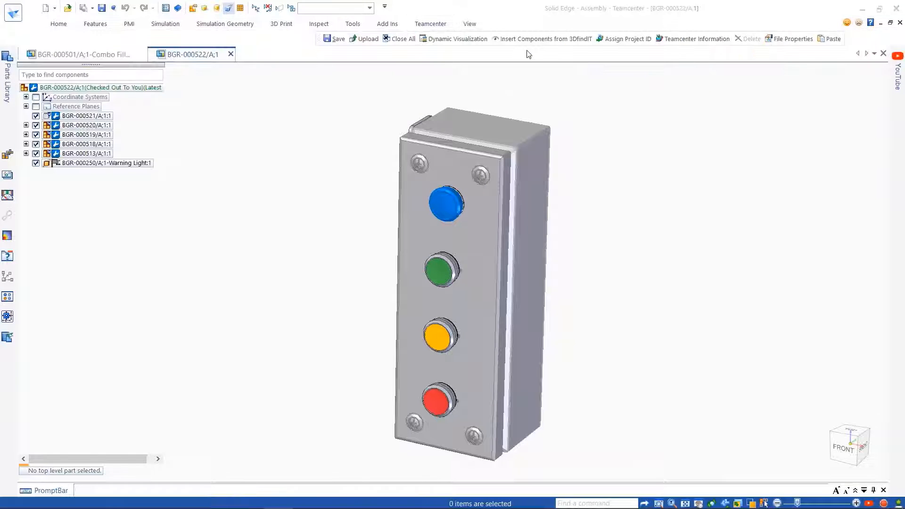
left_click(345, 217)
left_click(345, 231)
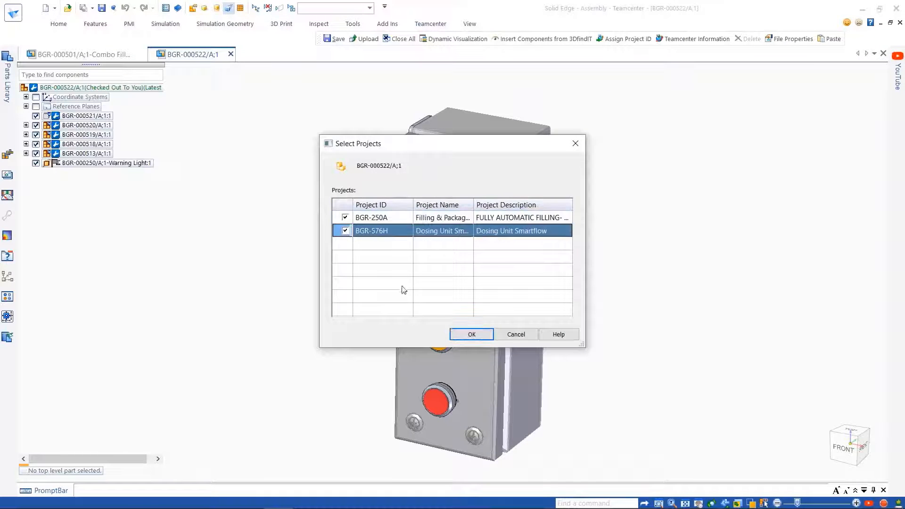
left_click(457, 336)
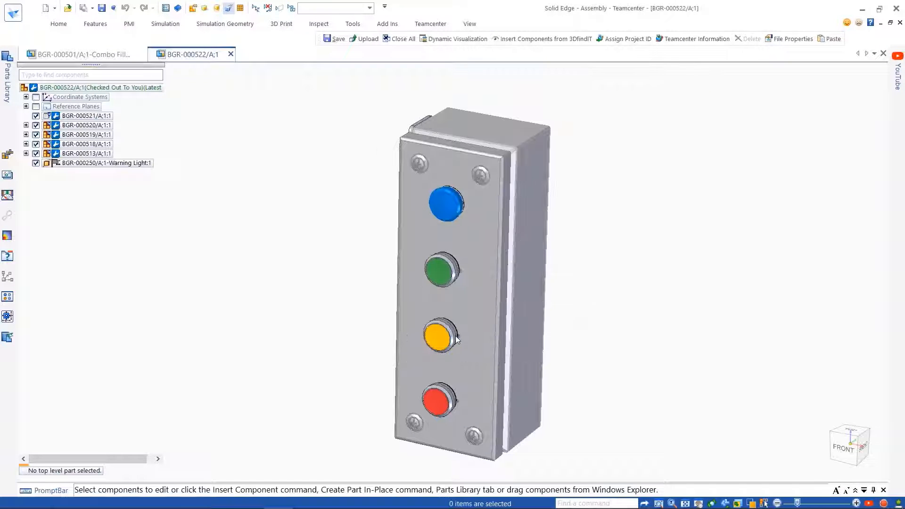
left_click(102, 9)
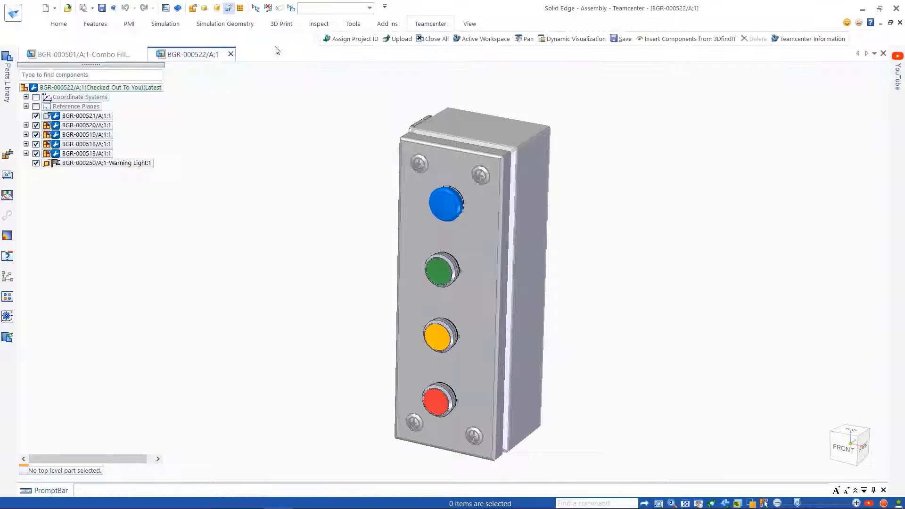
- Open the Combo Filler's push-button box BGR-000522 in Active Workspace and review which projects it is a member of
left_click(89, 55)
left_click(100, 418)
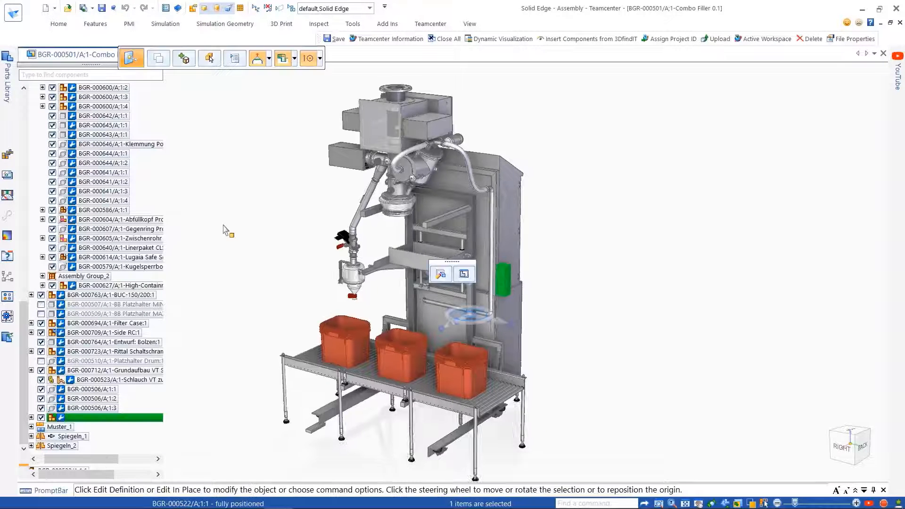
left_click(377, 39)
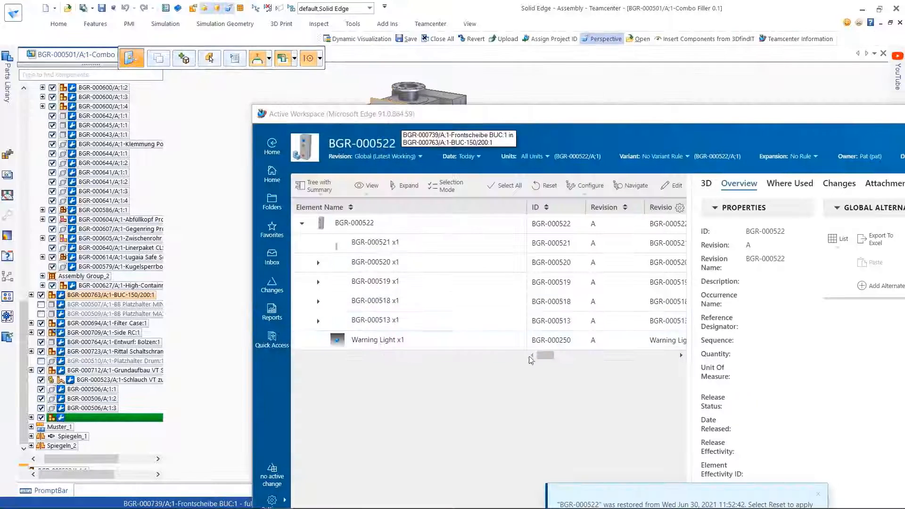
left_click_drag(611, 123, 374, 45)
left_click(861, 342)
left_click(805, 449)
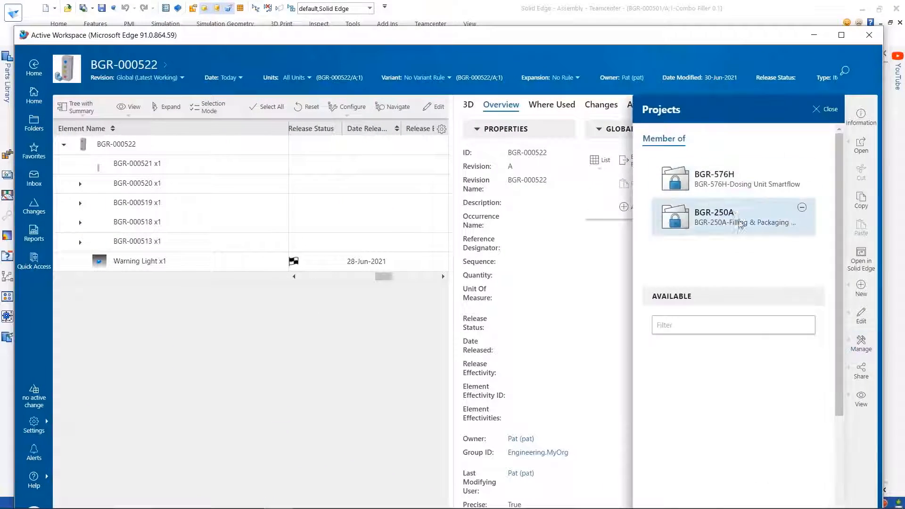
left_click(34, 96)
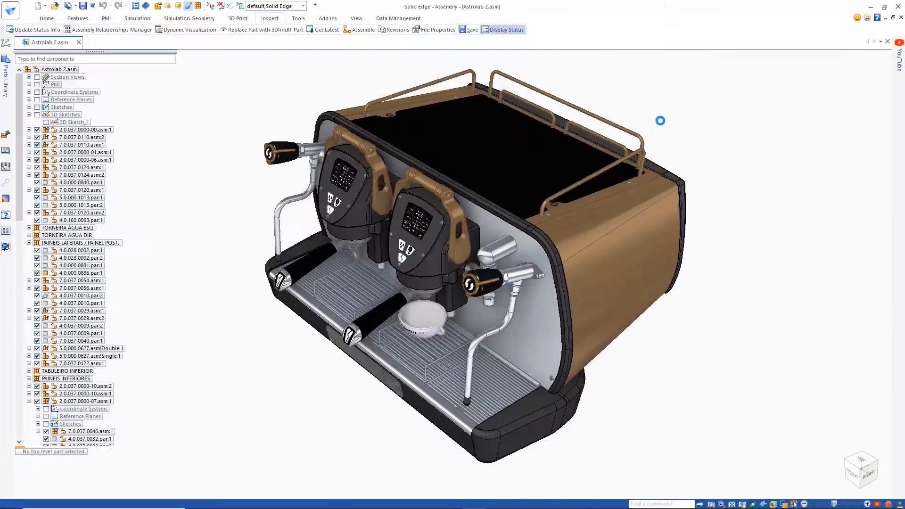
- Add the Material column to the Dynamic Visualization table of Astrolab 2.asm and look through the listed materials
right_click(456, 205)
left_click(491, 239)
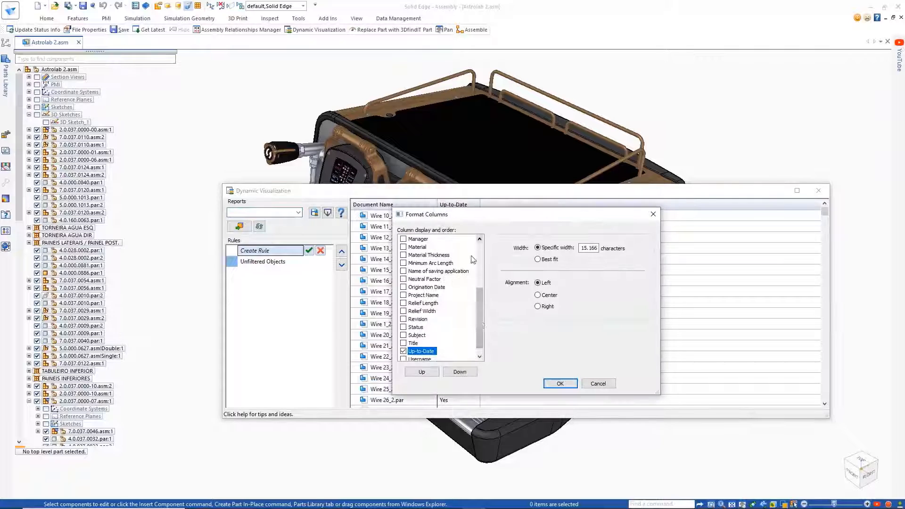
left_click_drag(480, 319, 408, 298)
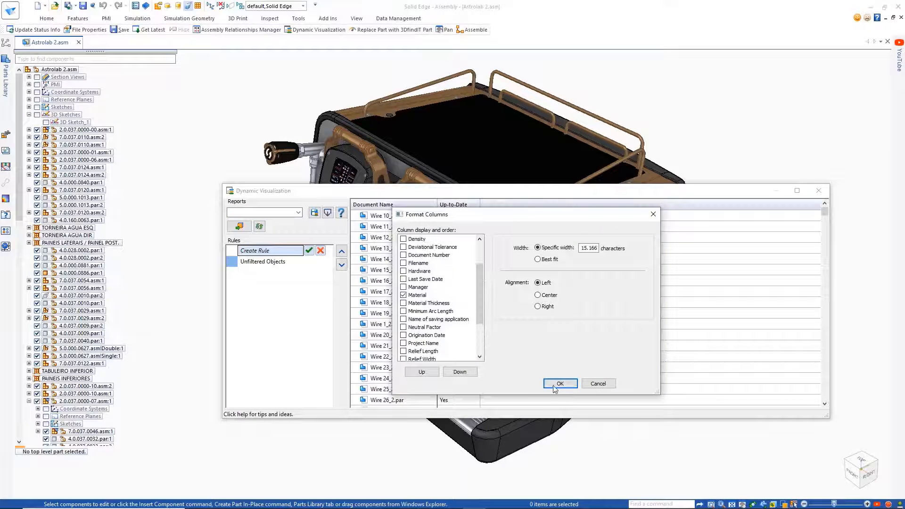
left_click(559, 384)
left_click_drag(825, 213, 825, 263)
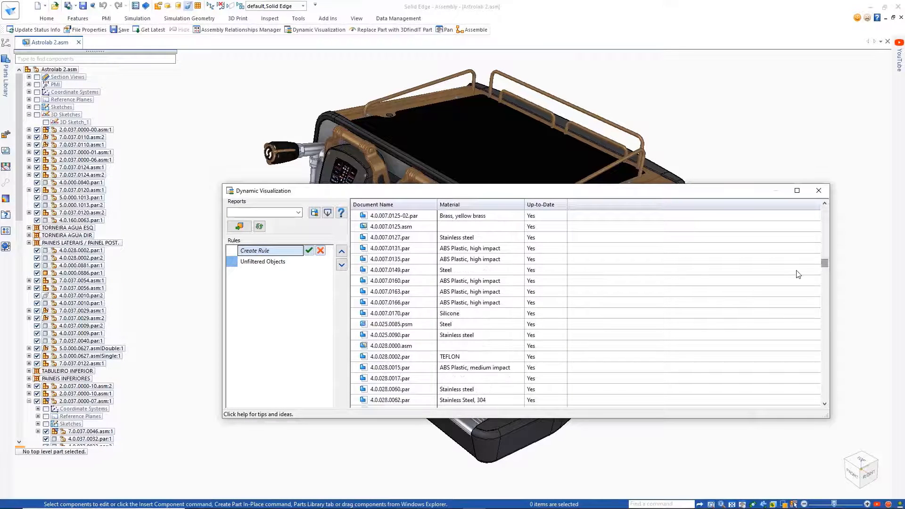
- Load the Material Check report and filter its Material column to Stainless Steel, 304 only
left_click(300, 217)
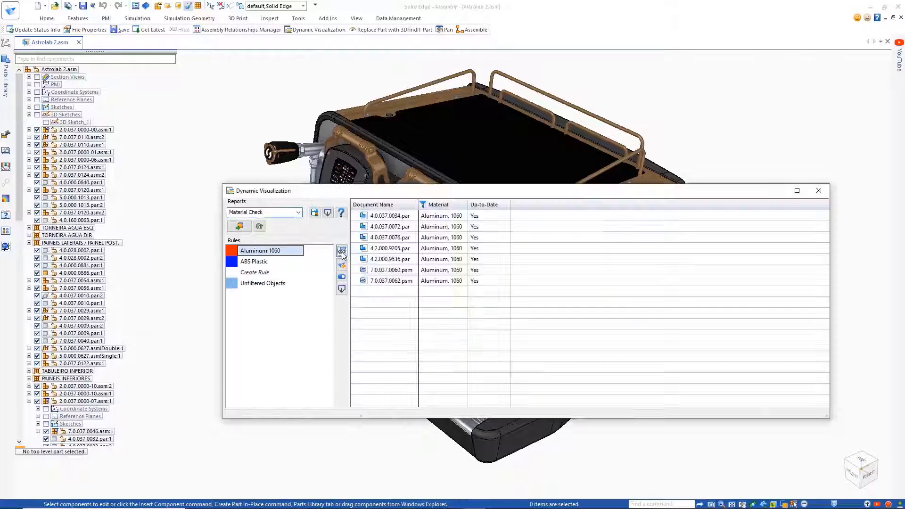
left_click(457, 205)
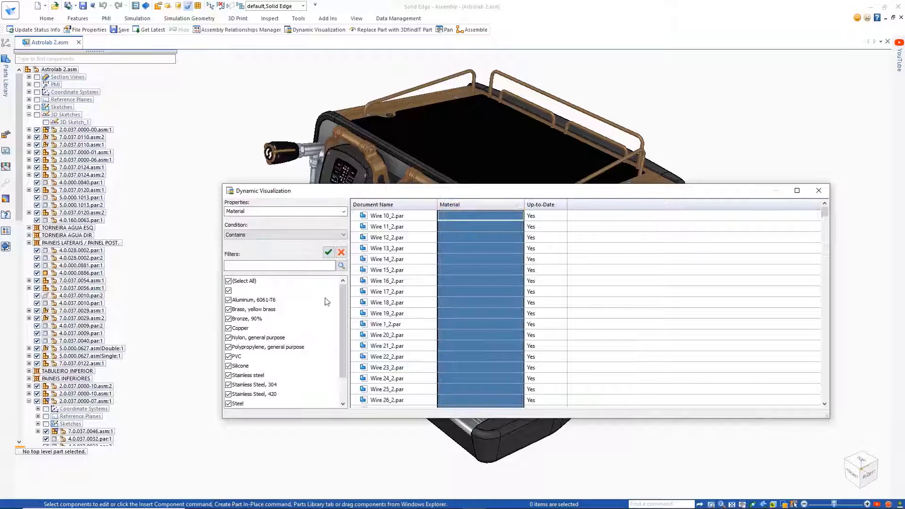
left_click(229, 282)
left_click(228, 386)
left_click(328, 253)
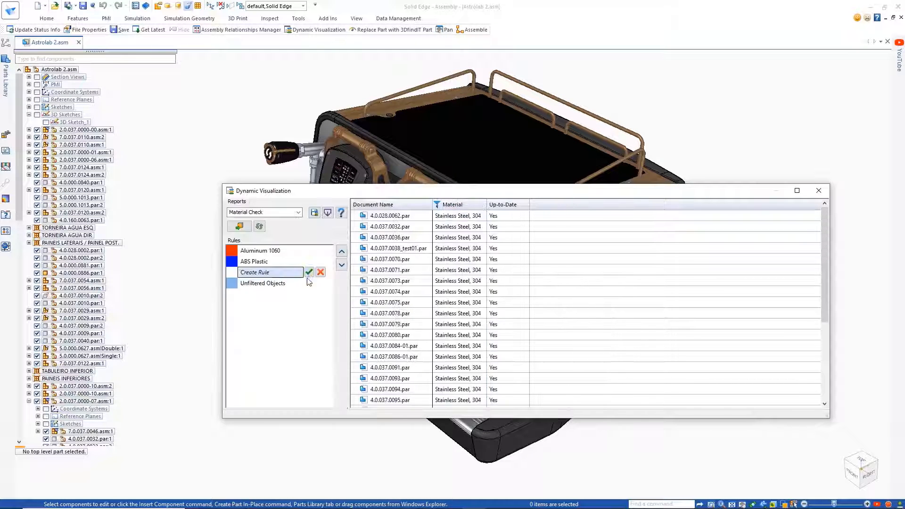
- Create a rule from the filtered parts and name it Stainless Steel 304
left_click(308, 273)
double_click(250, 272)
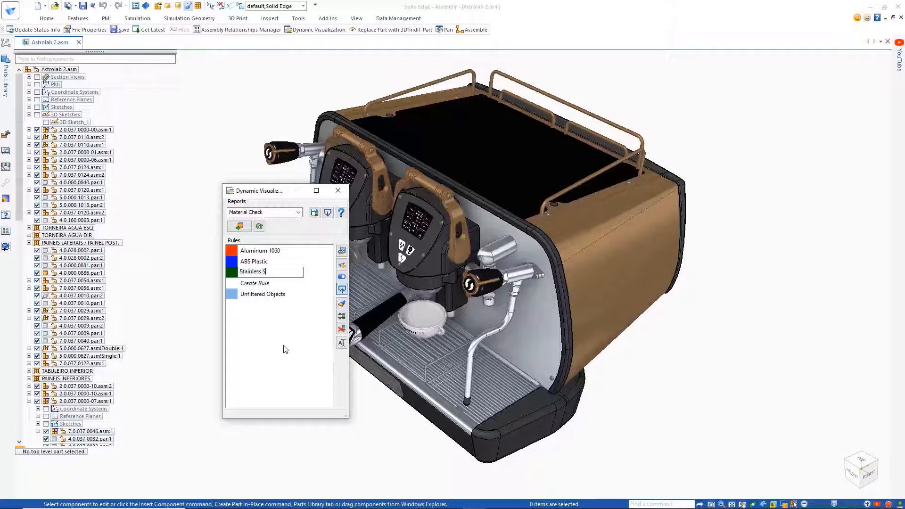
type("Stainless Steel 304")
key("Return")
- Color the espresso machine by the material rules, inspect its upper tray rails, and save the report
left_click(240, 227)
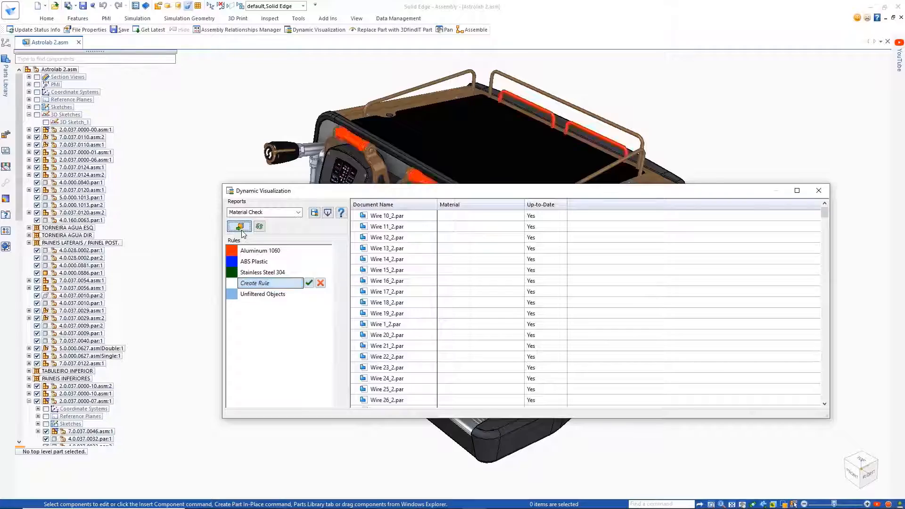
left_click_drag(264, 191, 167, 122)
scroll(764, 268, "up", 8)
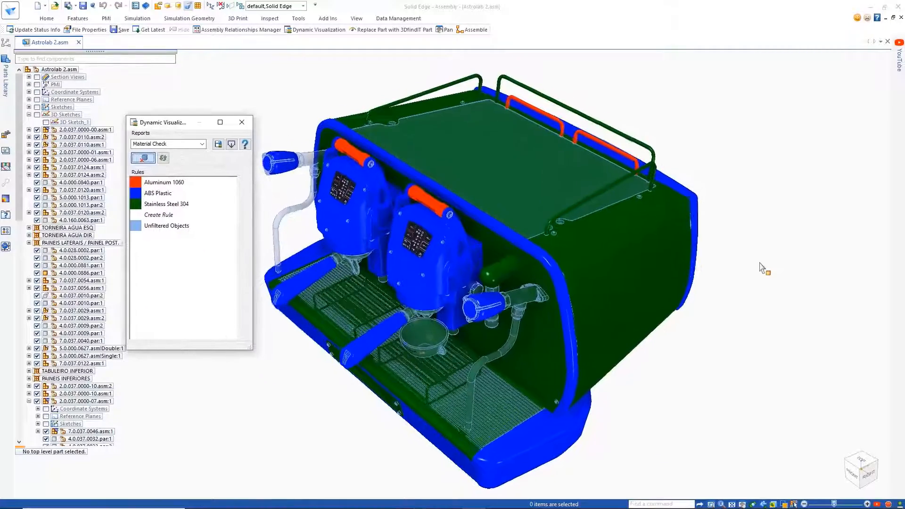
middle_click_drag(759, 244, 750, 191)
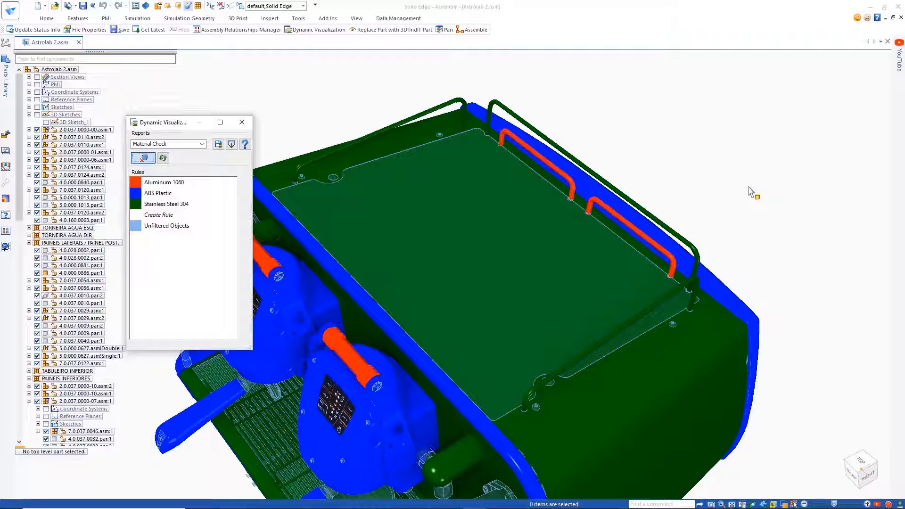
left_click(218, 145)
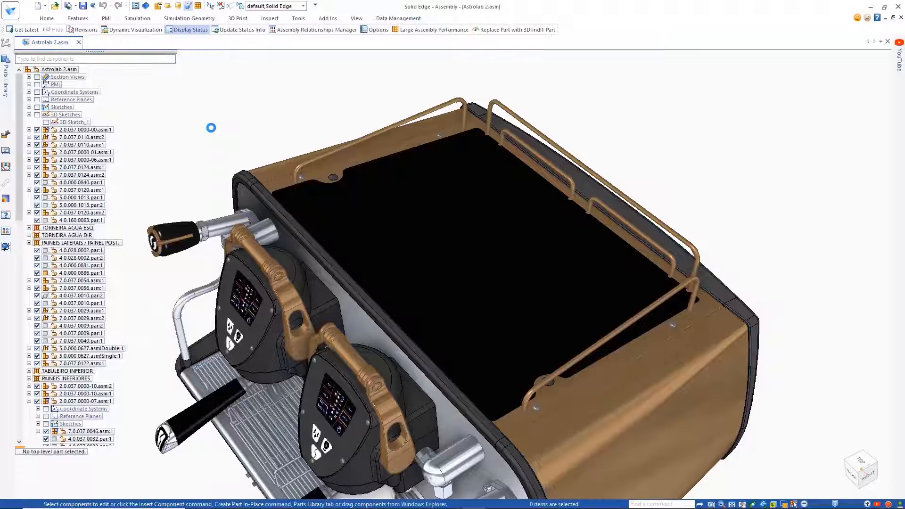
- Replace both occurrences of 4.0.037.0034.par in 2.0.037.0000-07.asm with the new revision 4.0.037.0034-01.par
scroll(137, 197, "down", 13)
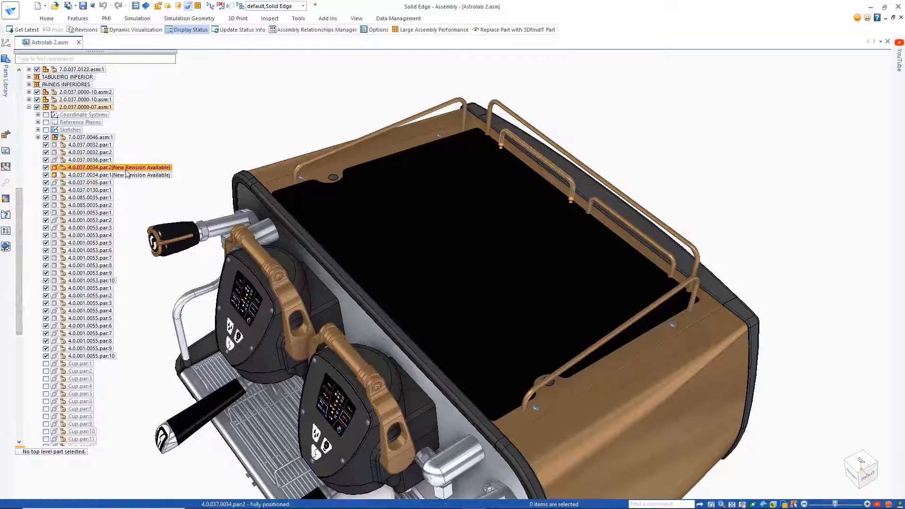
left_click(391, 18)
left_click(64, 53)
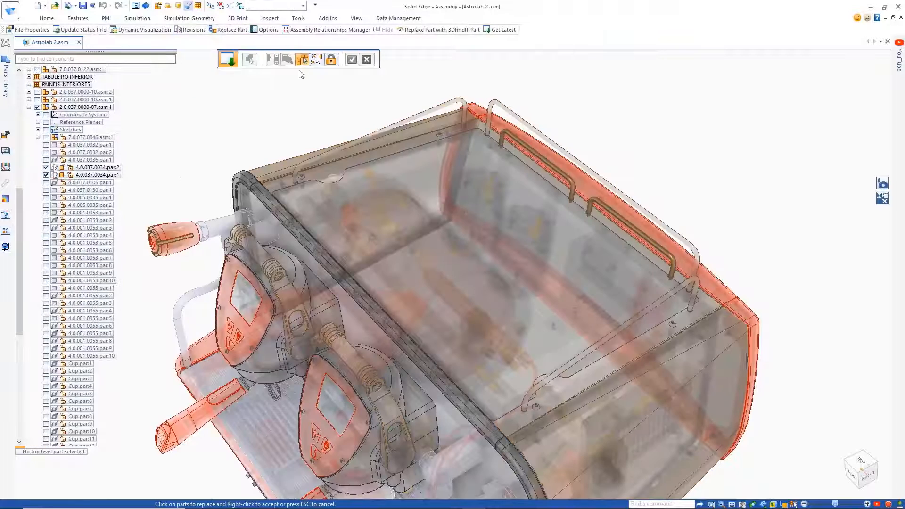
left_click(303, 59)
left_click(317, 60)
left_click(352, 59)
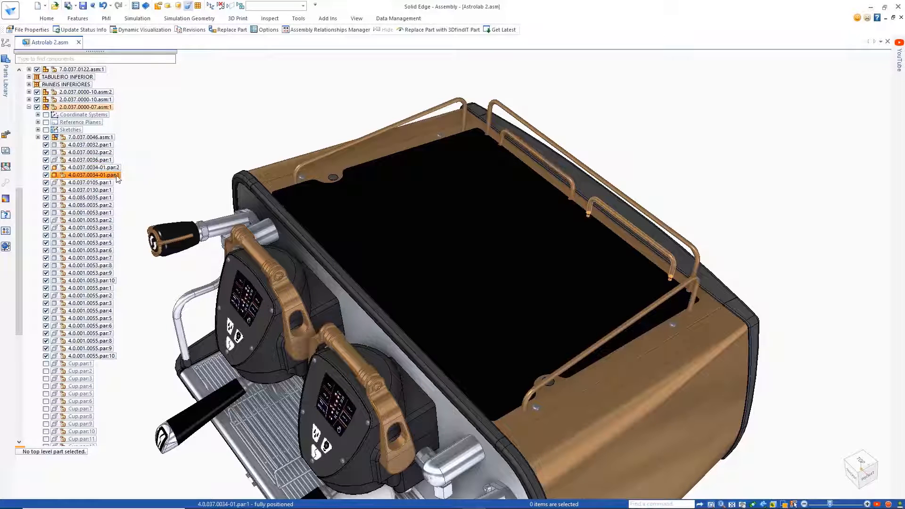
- Apply the Material Check report's colors again to check the replaced rails' material, and close Dynamic Visualization
left_click(271, 18)
left_click(316, 40)
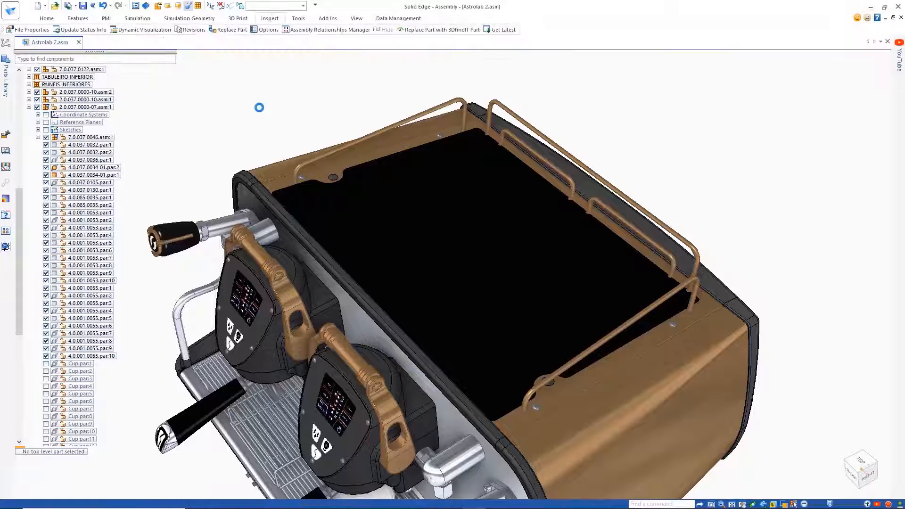
left_click(298, 213)
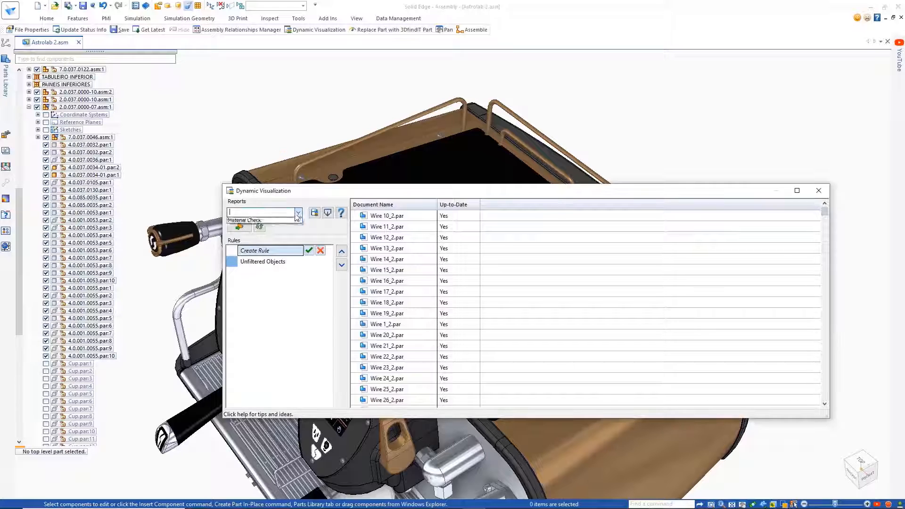
left_click(259, 221)
left_click(239, 226)
left_click_drag(259, 195, 161, 103)
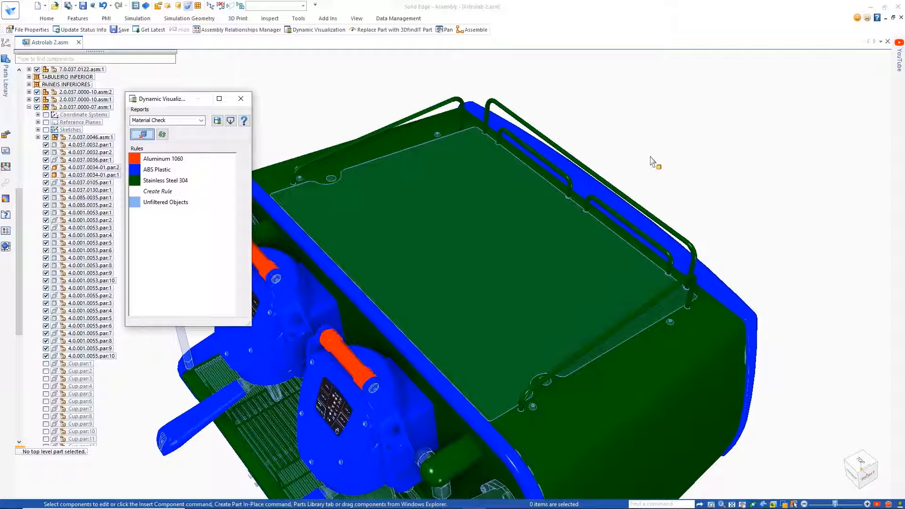
left_click(241, 99)
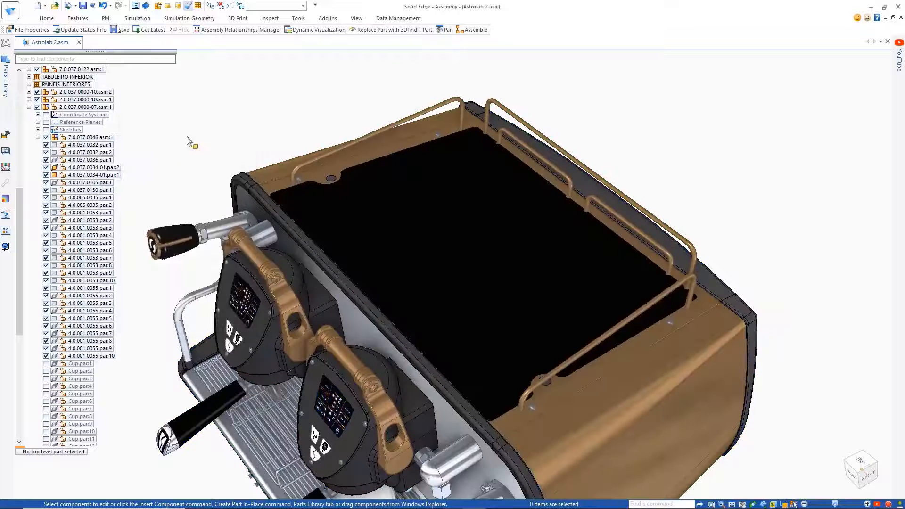
- Open the properties of 4.0.037.0034-01.par:2 in Property Manager and show its custom properties
left_click(93, 168)
left_click(398, 19)
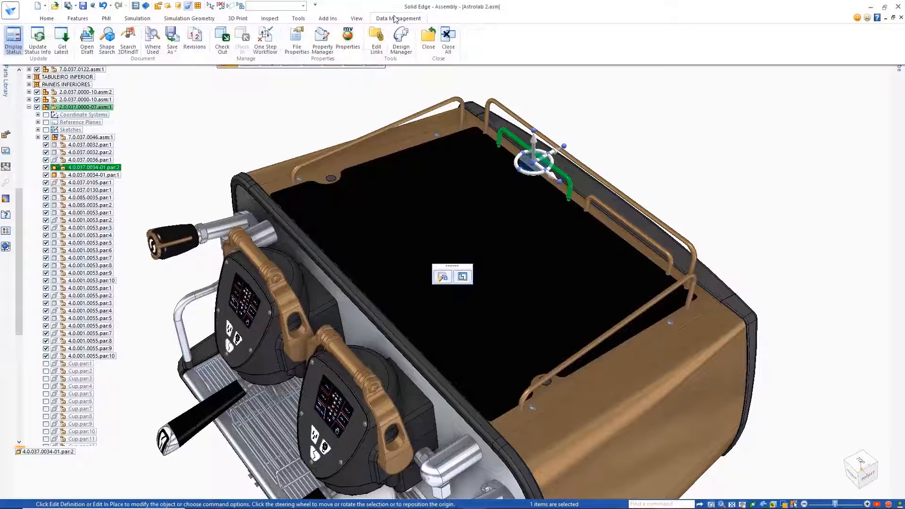
left_click(324, 33)
left_click_drag(627, 247, 624, 330)
left_click(313, 372)
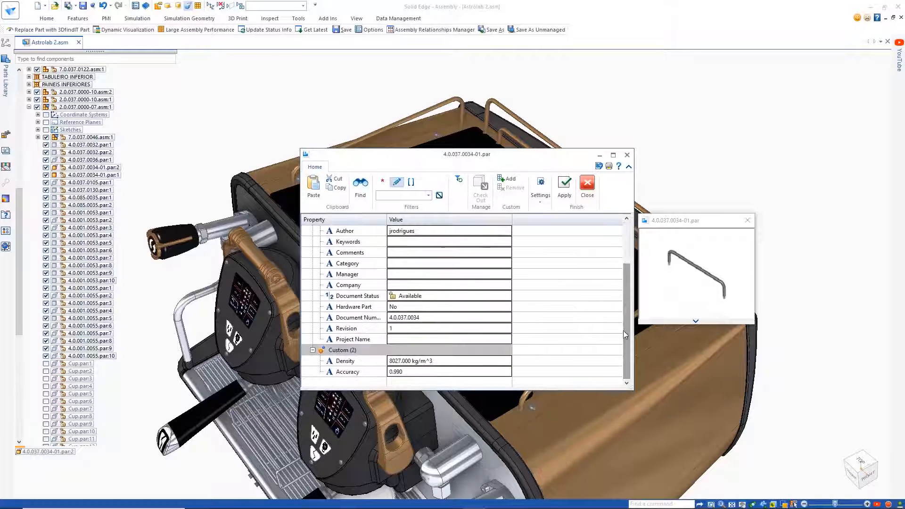
- Add a custom Finish property to the rail part and choose its value from the predefined finishes
left_click(509, 180)
left_click(383, 372)
left_click(348, 393)
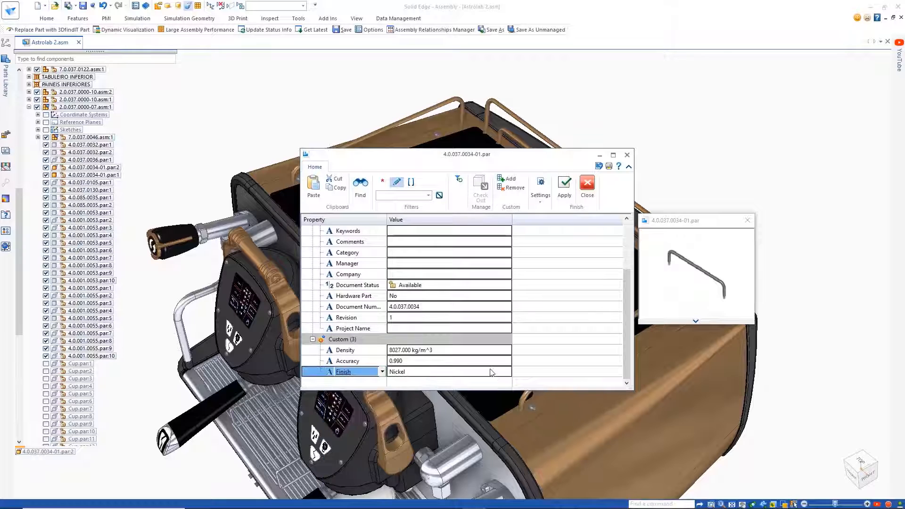
left_click(491, 371)
left_click(507, 372)
left_click(399, 410)
left_click(313, 340)
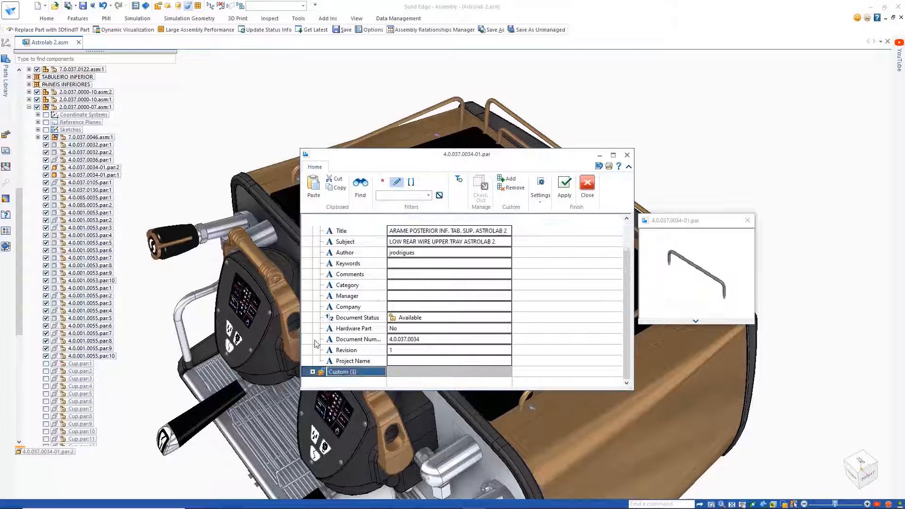
- Filter the part's properties by "comm", set Comments to Approved, and apply the changes before closing Property Manager
left_click(402, 196)
type("comm")
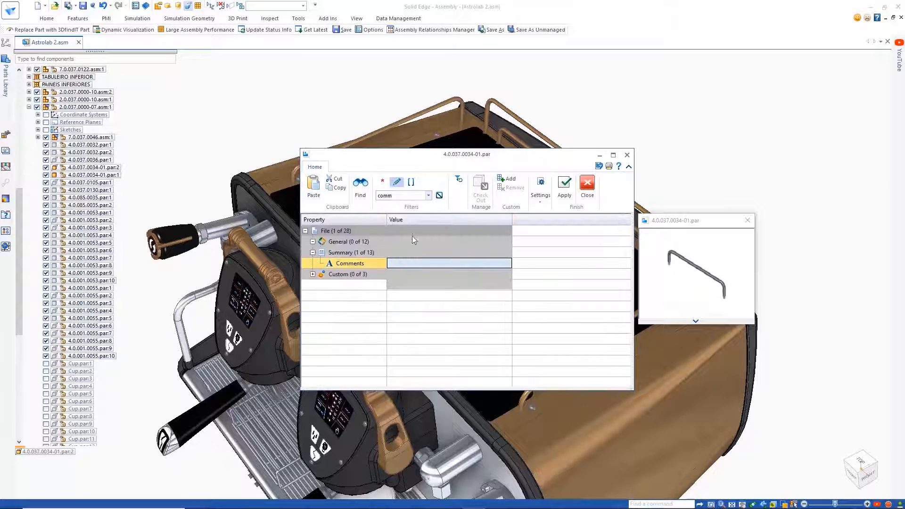
type("Approved")
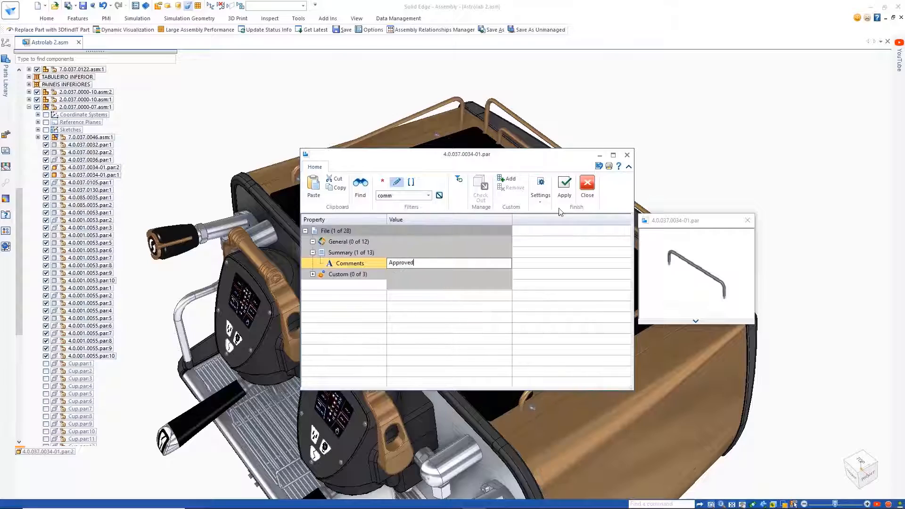
left_click(565, 188)
left_click(587, 188)
left_click(665, 152)
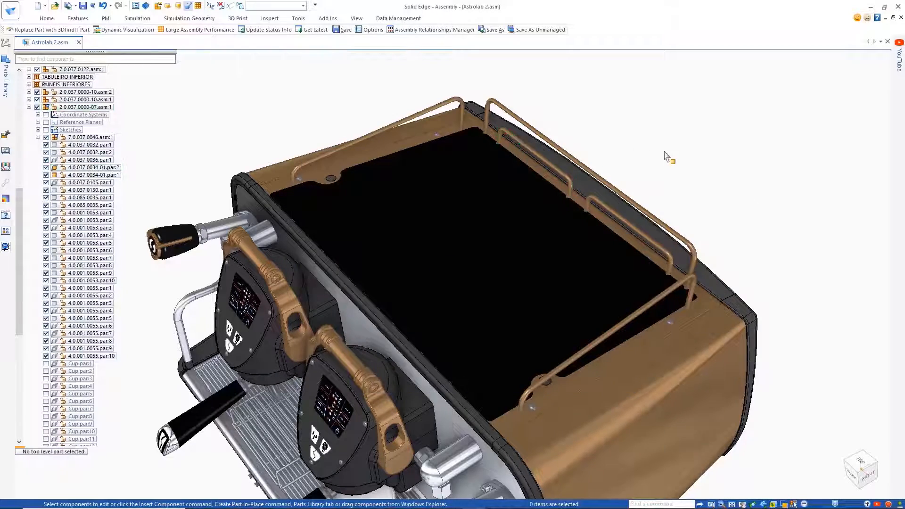
- Select the machine's foot 4.0.000.0799.par:2 for replacement and search 3DfindIT for geometrically similar parts
middle_click_drag(665, 152, 852, 235)
left_click(413, 20)
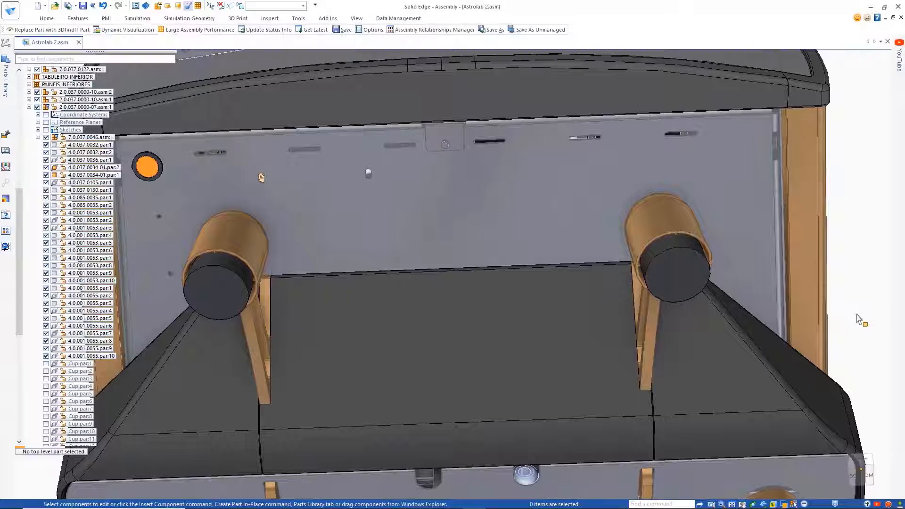
left_click(676, 278)
left_click(49, 30)
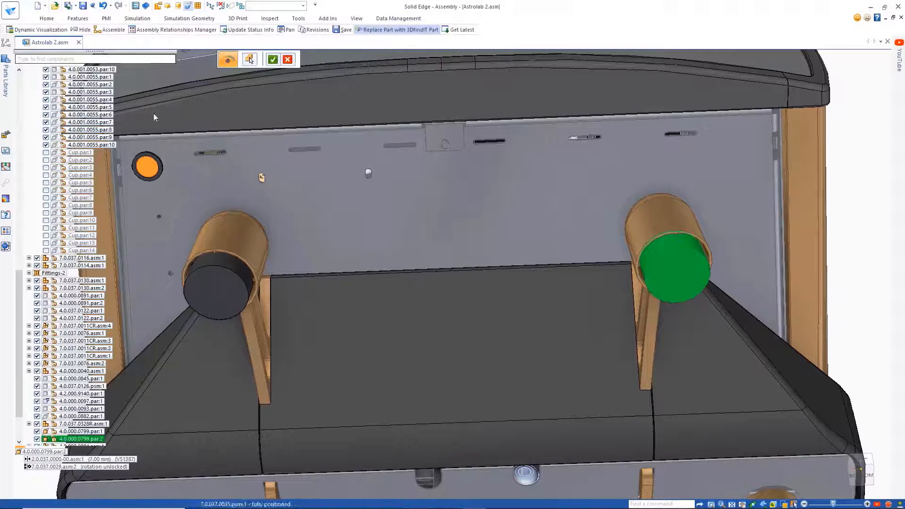
left_click(272, 63)
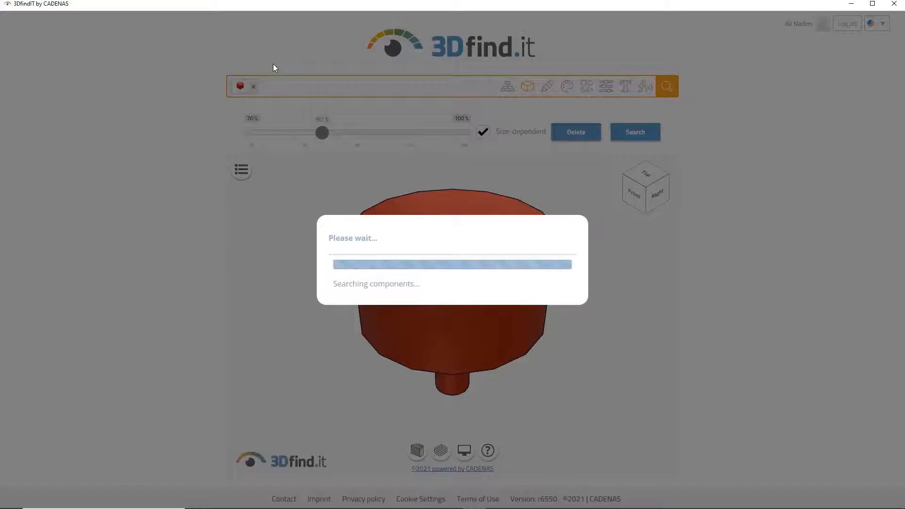
- Filter the 3DfindIT search results by the HPC catalog and open the D-KON conical elasto buffer with male mounting
scroll(62, 330, "down", 3)
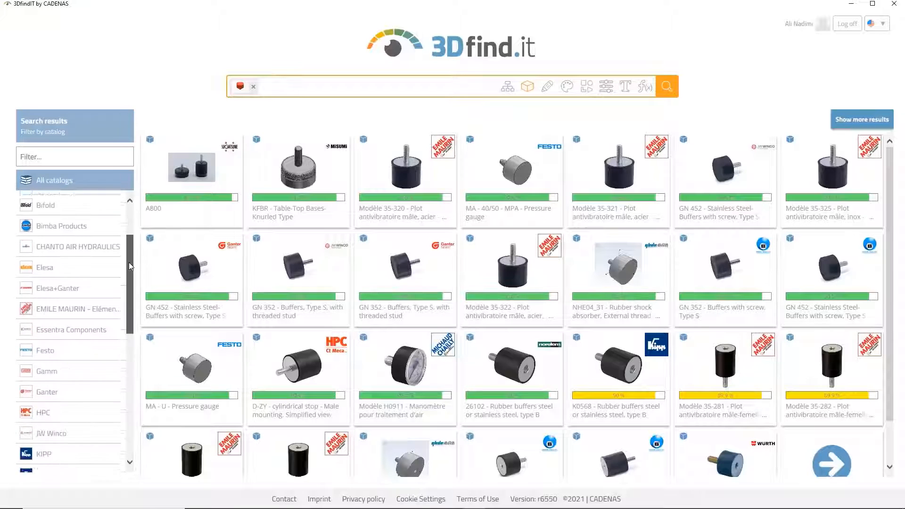
left_click(61, 381)
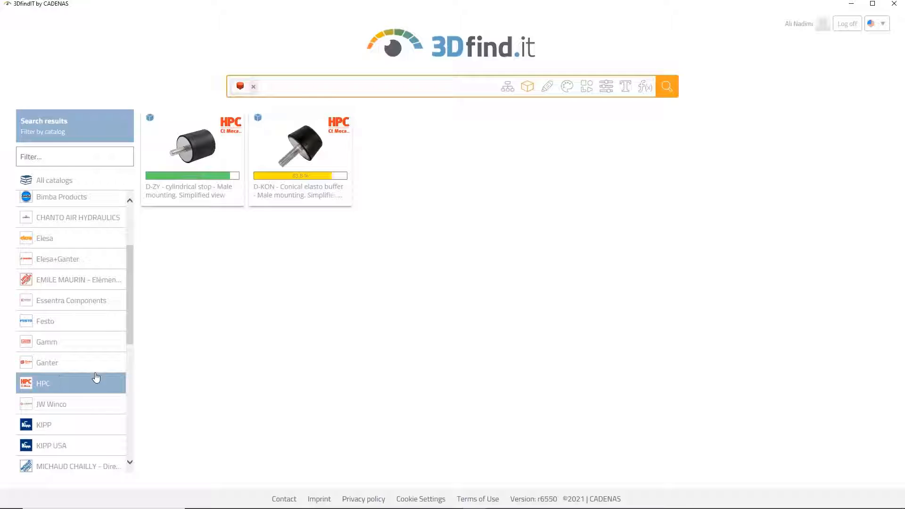
left_click(291, 156)
- Set the buffer's diameter D to 50 mm and send the configured part to Solid Edge 2022
left_click(434, 255)
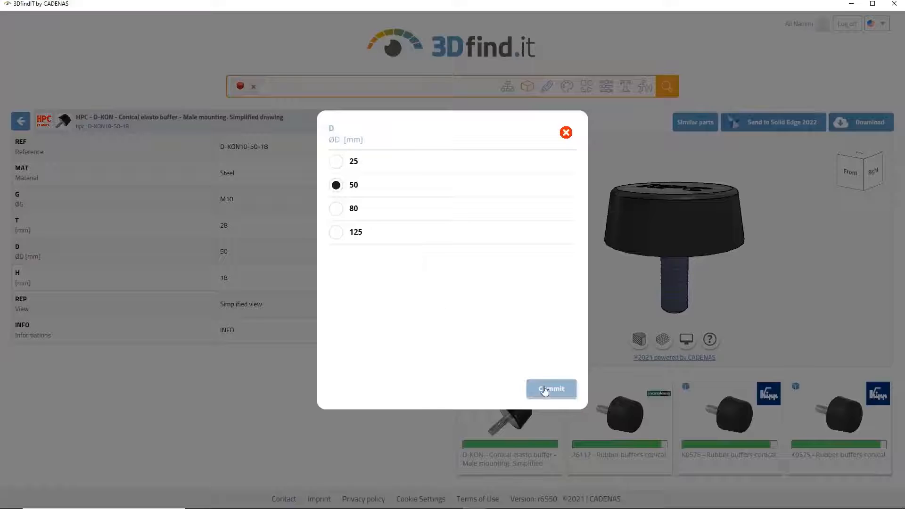
left_click(545, 391)
left_click(762, 124)
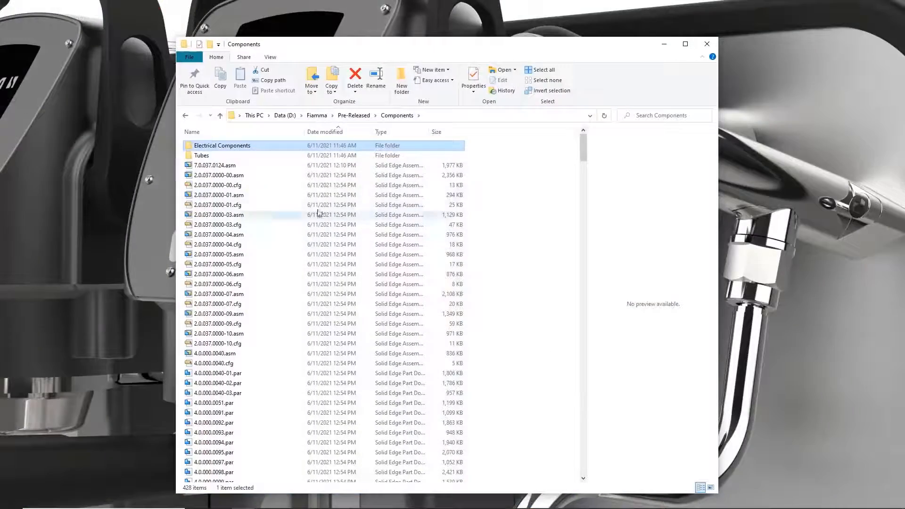
left_click(241, 195)
right_click(242, 195)
left_click(368, 254)
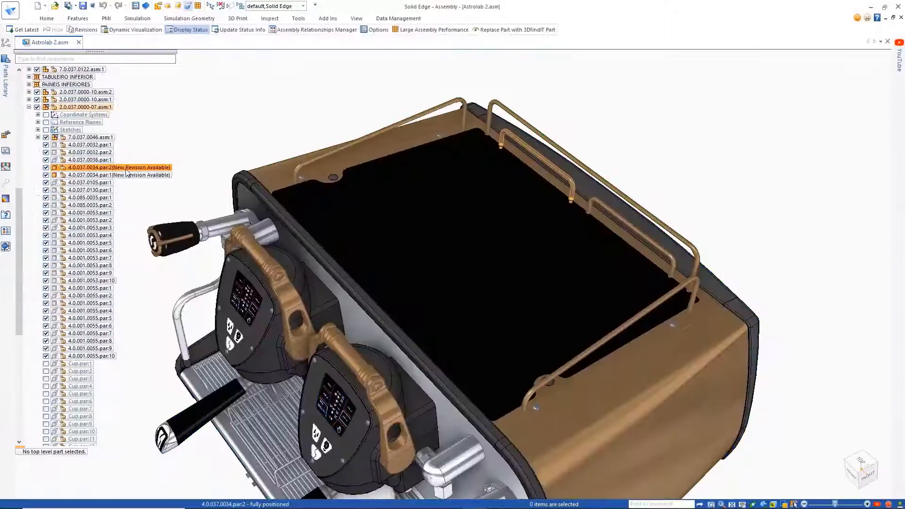
- Update the outdated rail 4.0.037.0034.par in the assembly to its newer revision 4.0.037.0034-01.par
left_click(398, 18)
left_click(67, 56)
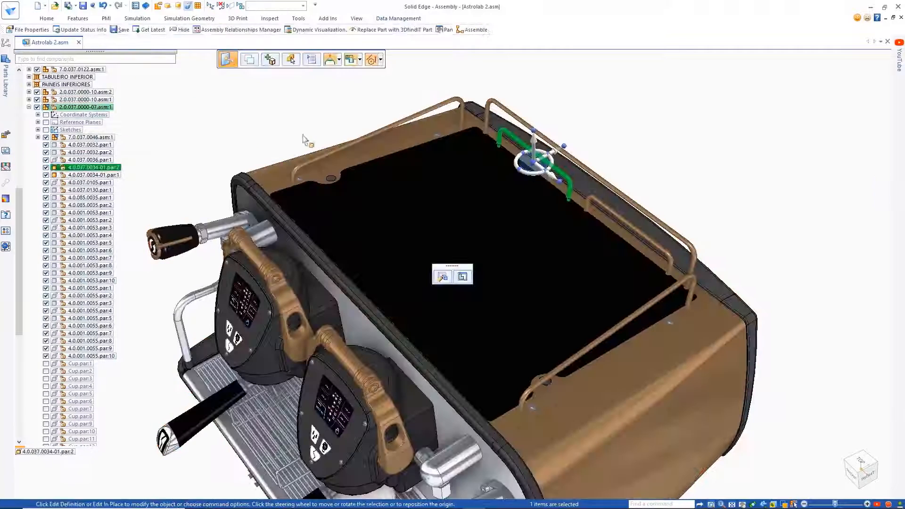
- Open rail 4.0.037.0034-01.par:2 in Property Manager and expand its custom properties
left_click(395, 16)
left_click(300, 39)
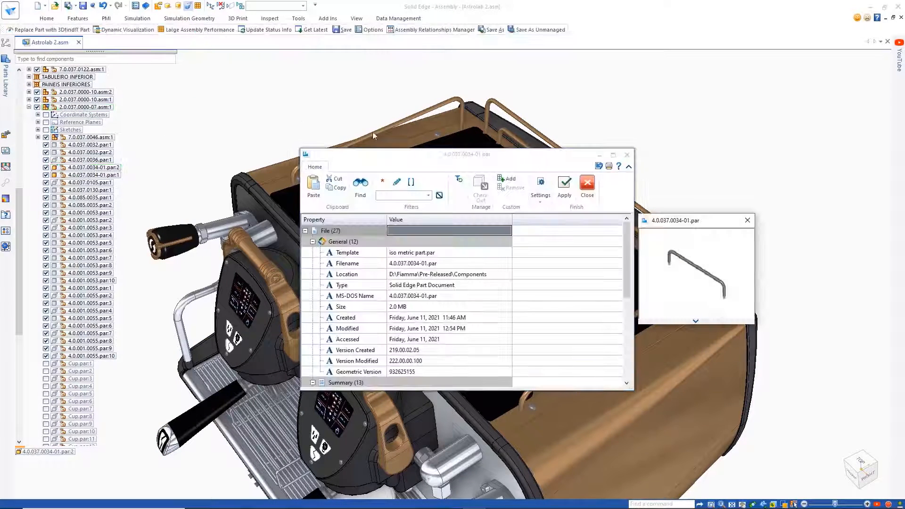
left_click_drag(628, 245, 625, 329)
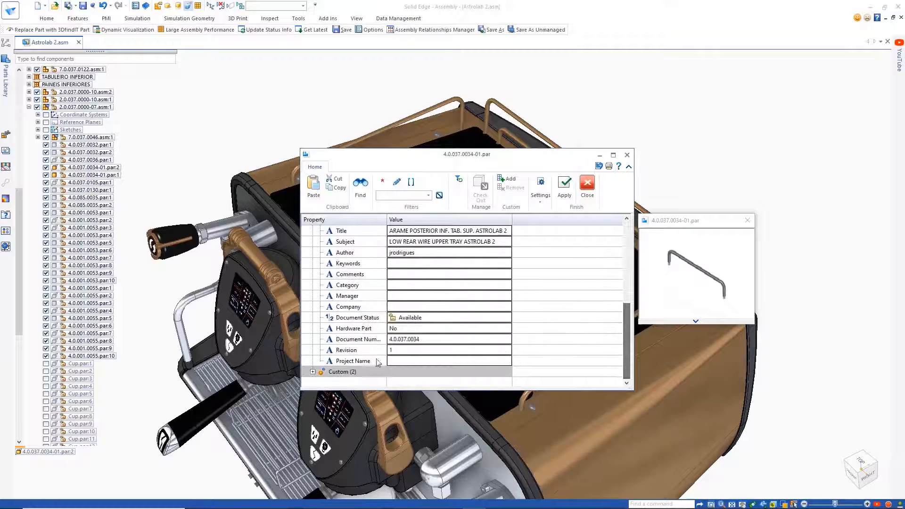
left_click(313, 372)
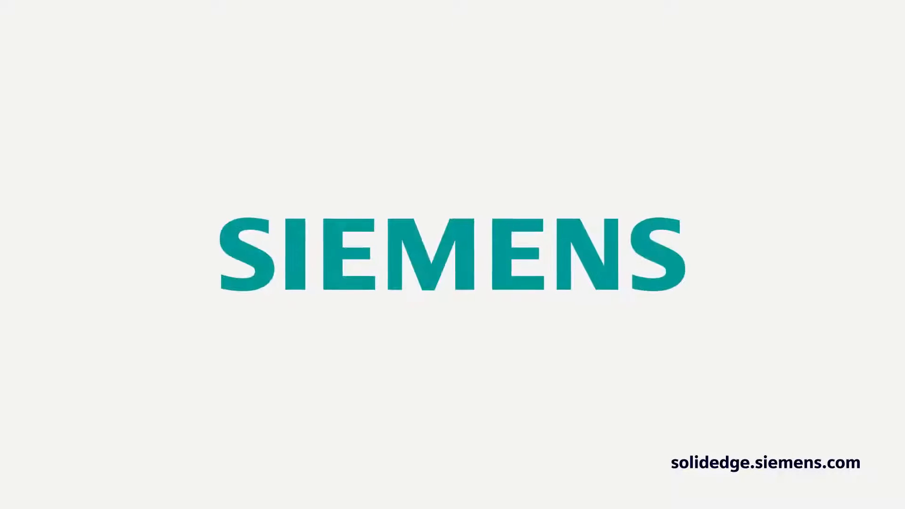